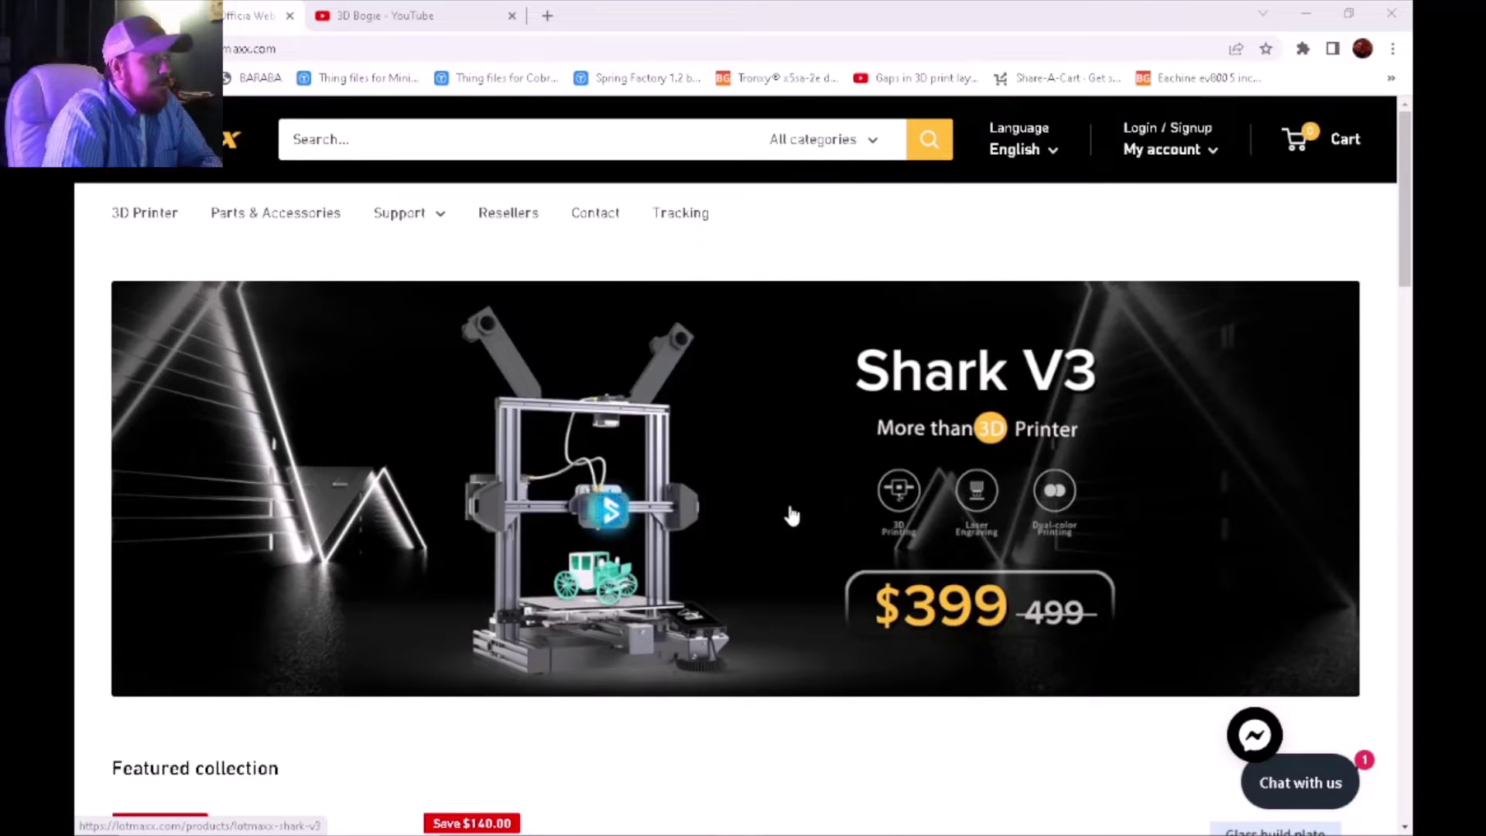
# Step: Open the Lotmaxx firmware and software support page and view the slicing software downloads for MacOS and Windows PC
pyautogui.moveTo(437, 225)
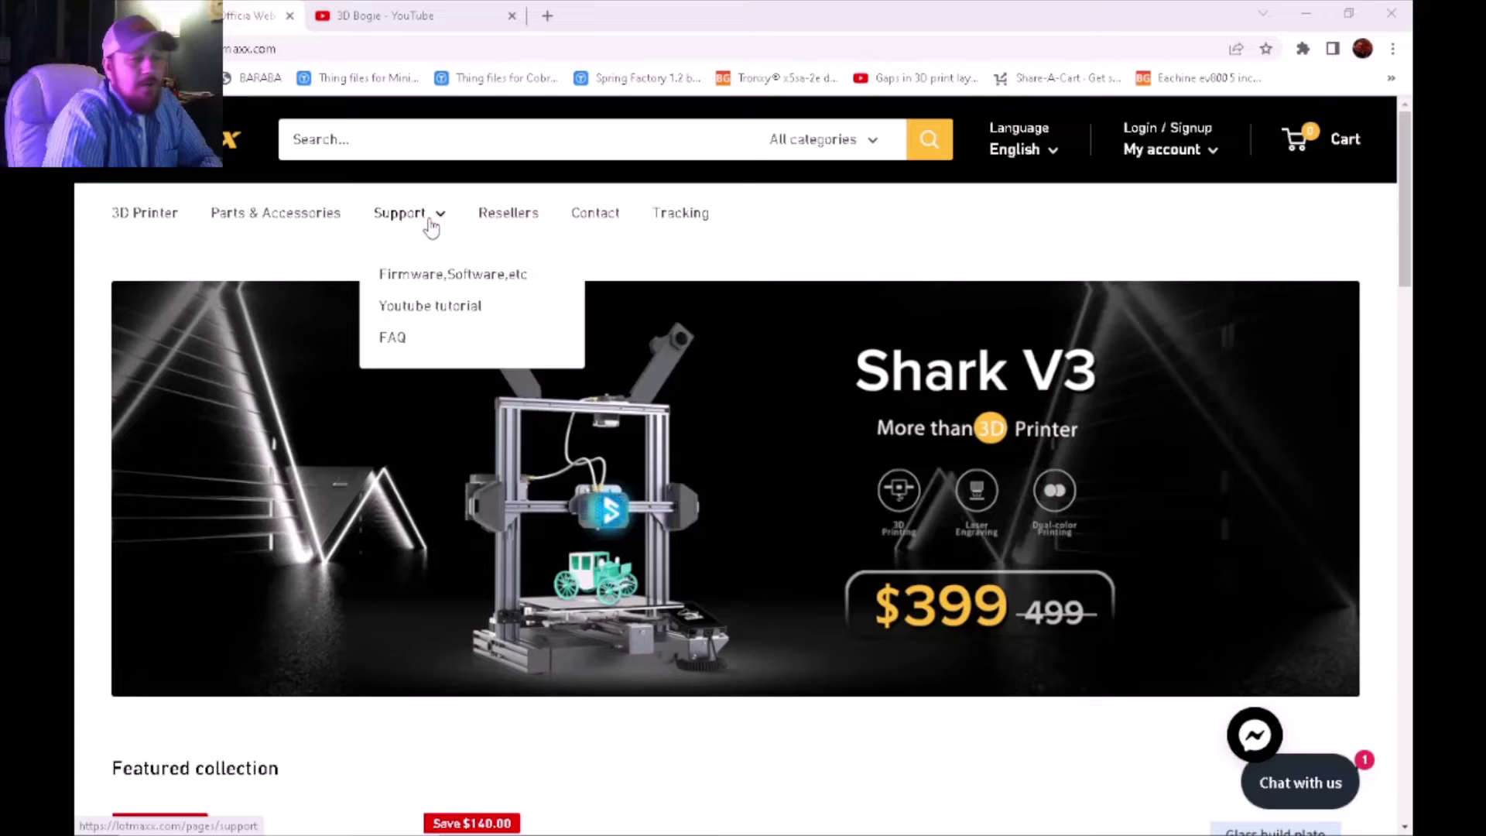
pyautogui.click(431, 282)
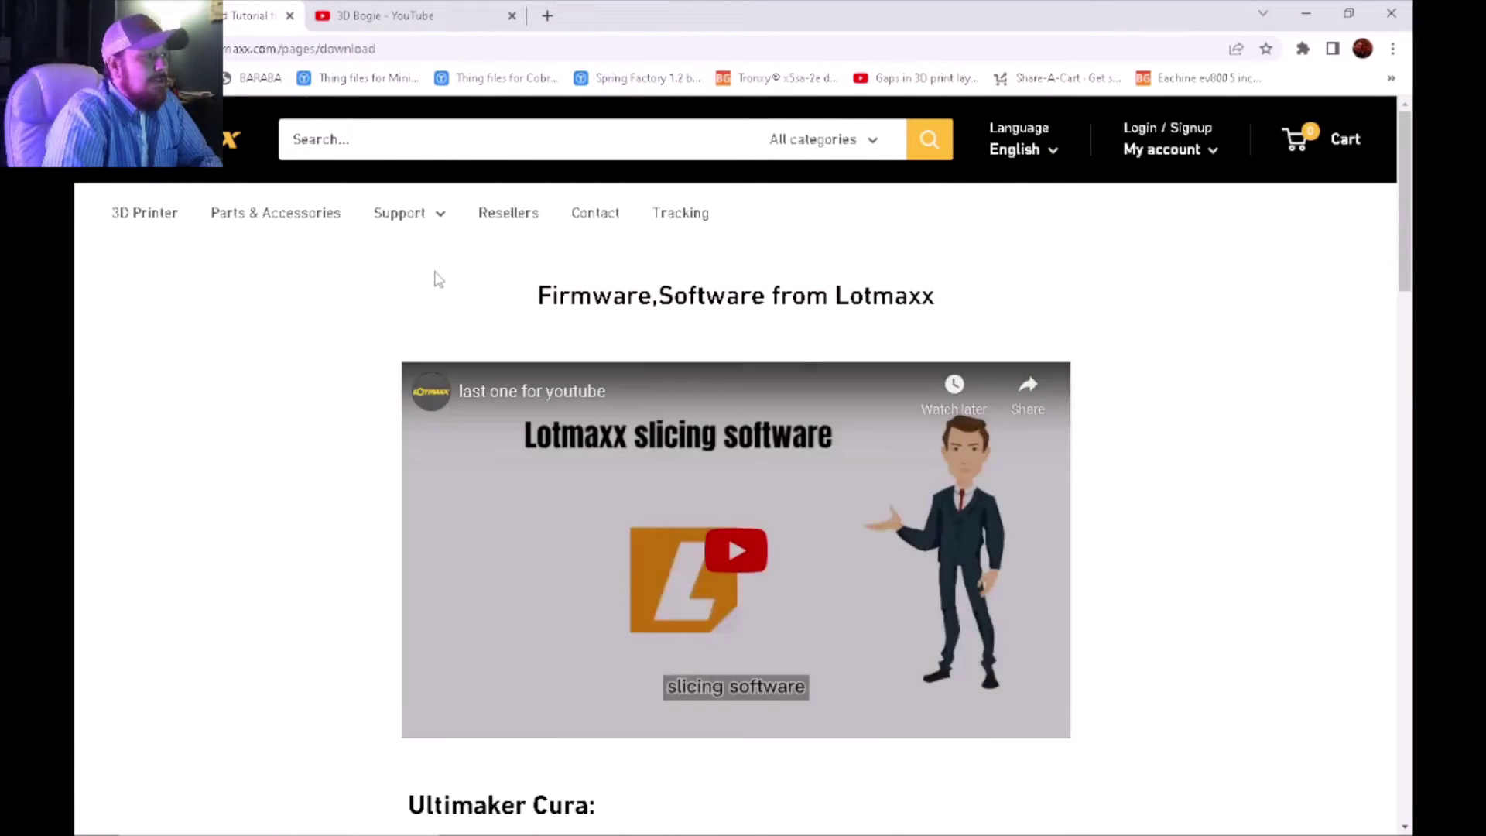
pyautogui.scroll(-5, 252, 329)
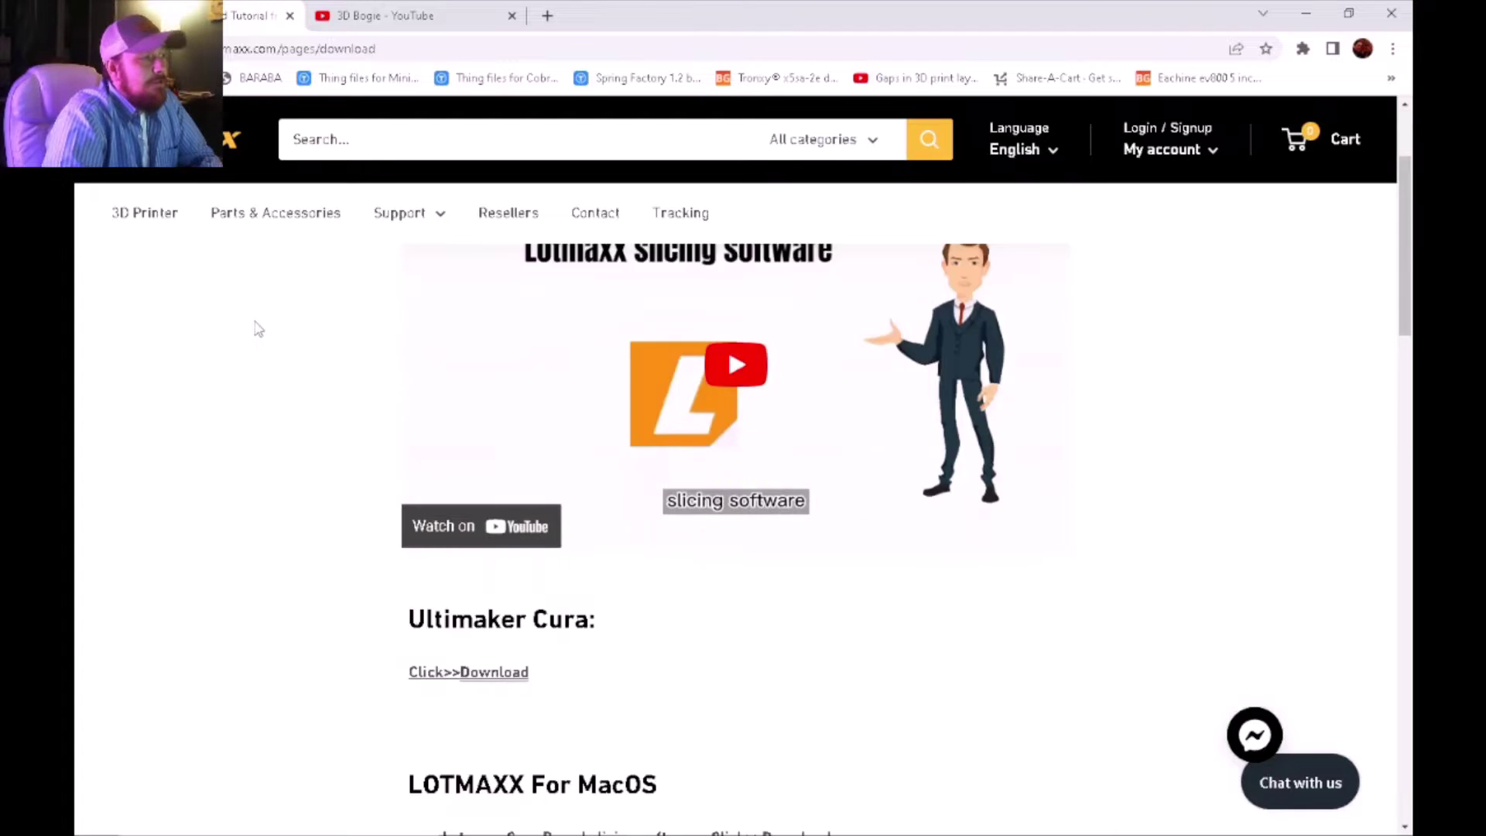
pyautogui.scroll(-1, 286, 453)
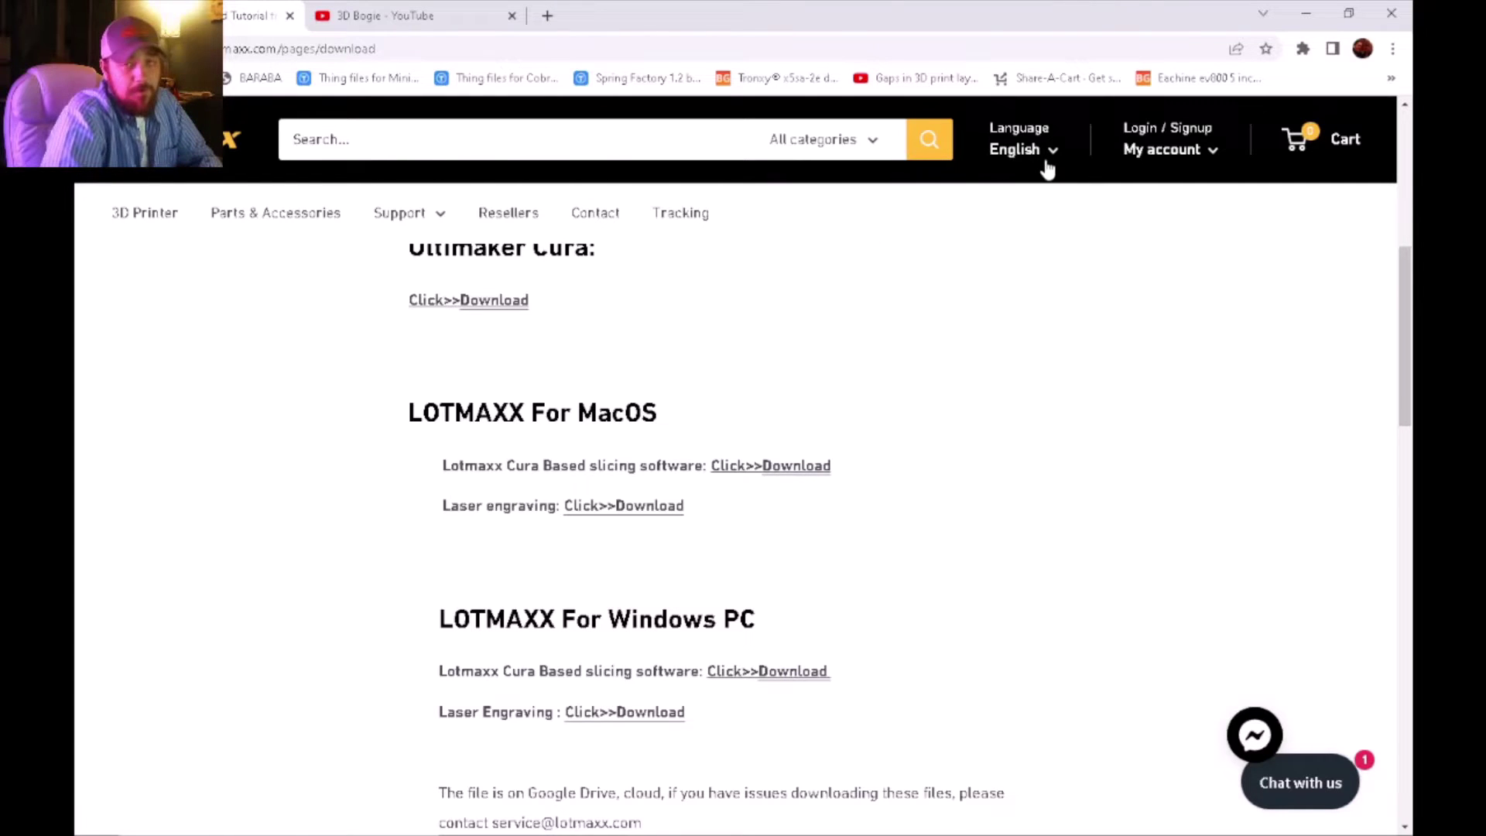
# Step: Switch from the browser to the Lotmaxx slicer and add a new printer, Lotmaxx SC-10 Shark demo #2
pyautogui.click(1306, 14)
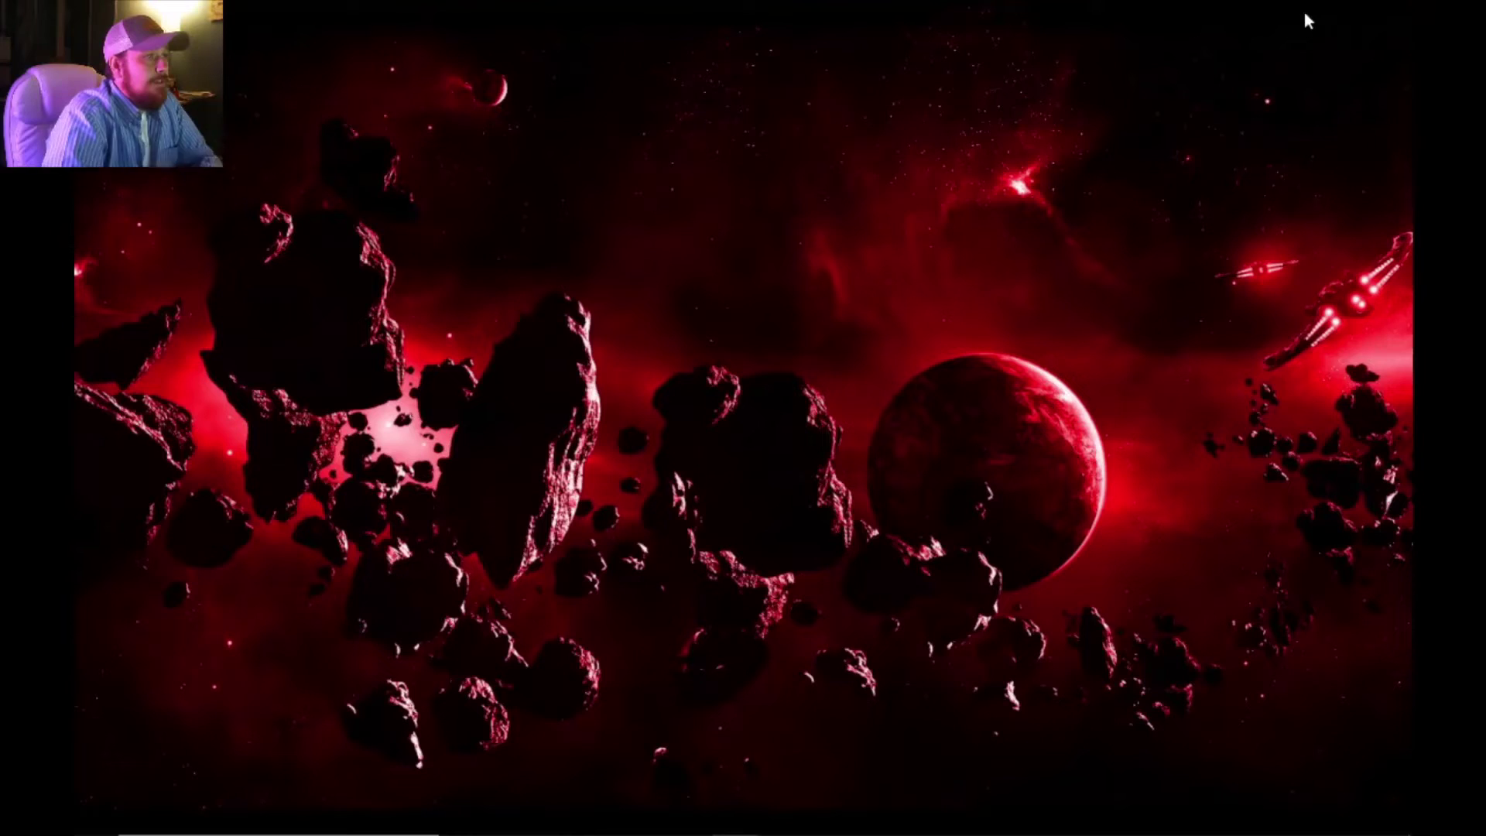
pyautogui.click(883, 825)
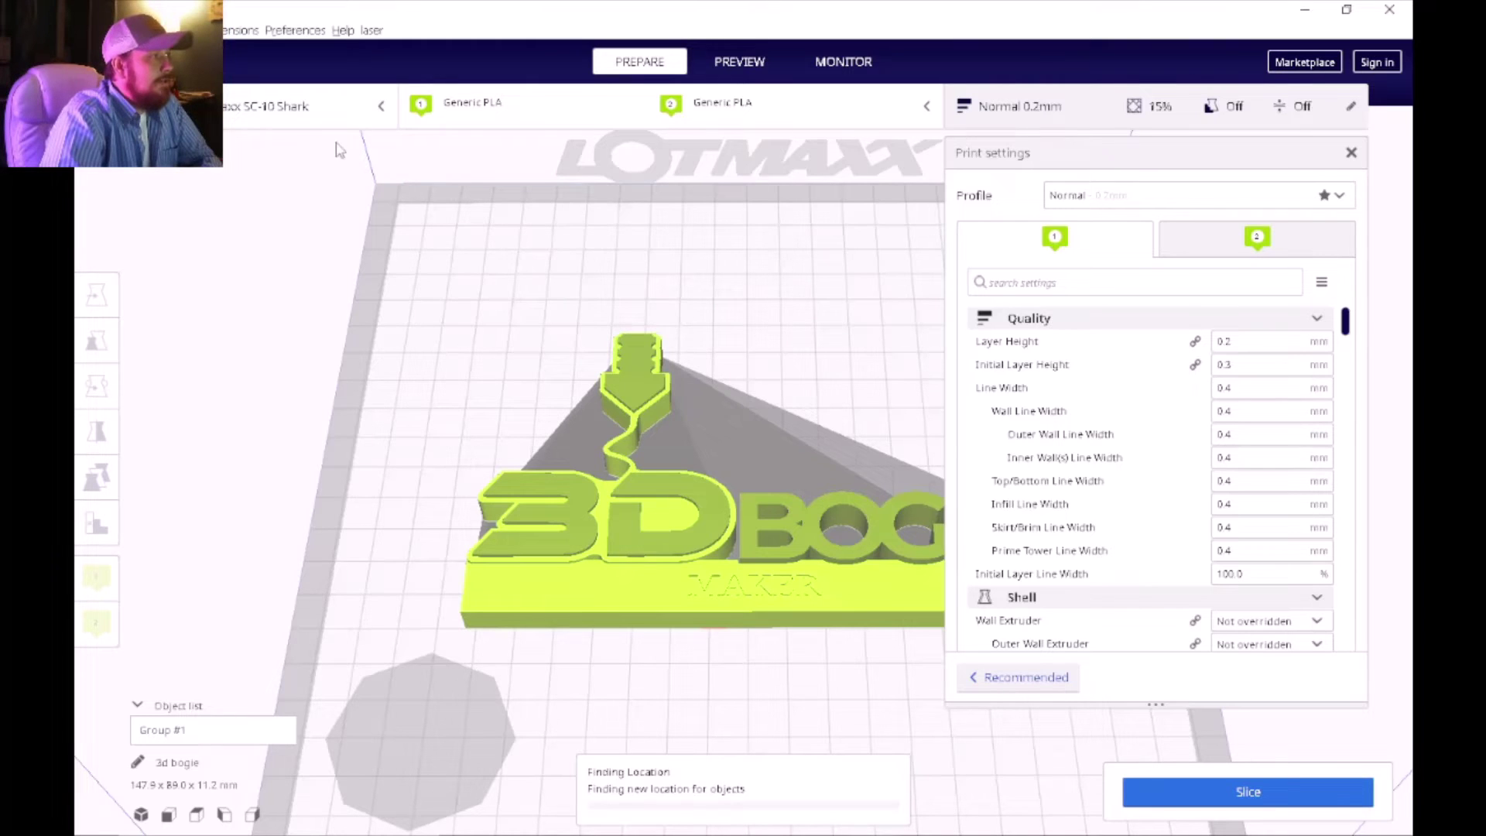
pyautogui.click(353, 124)
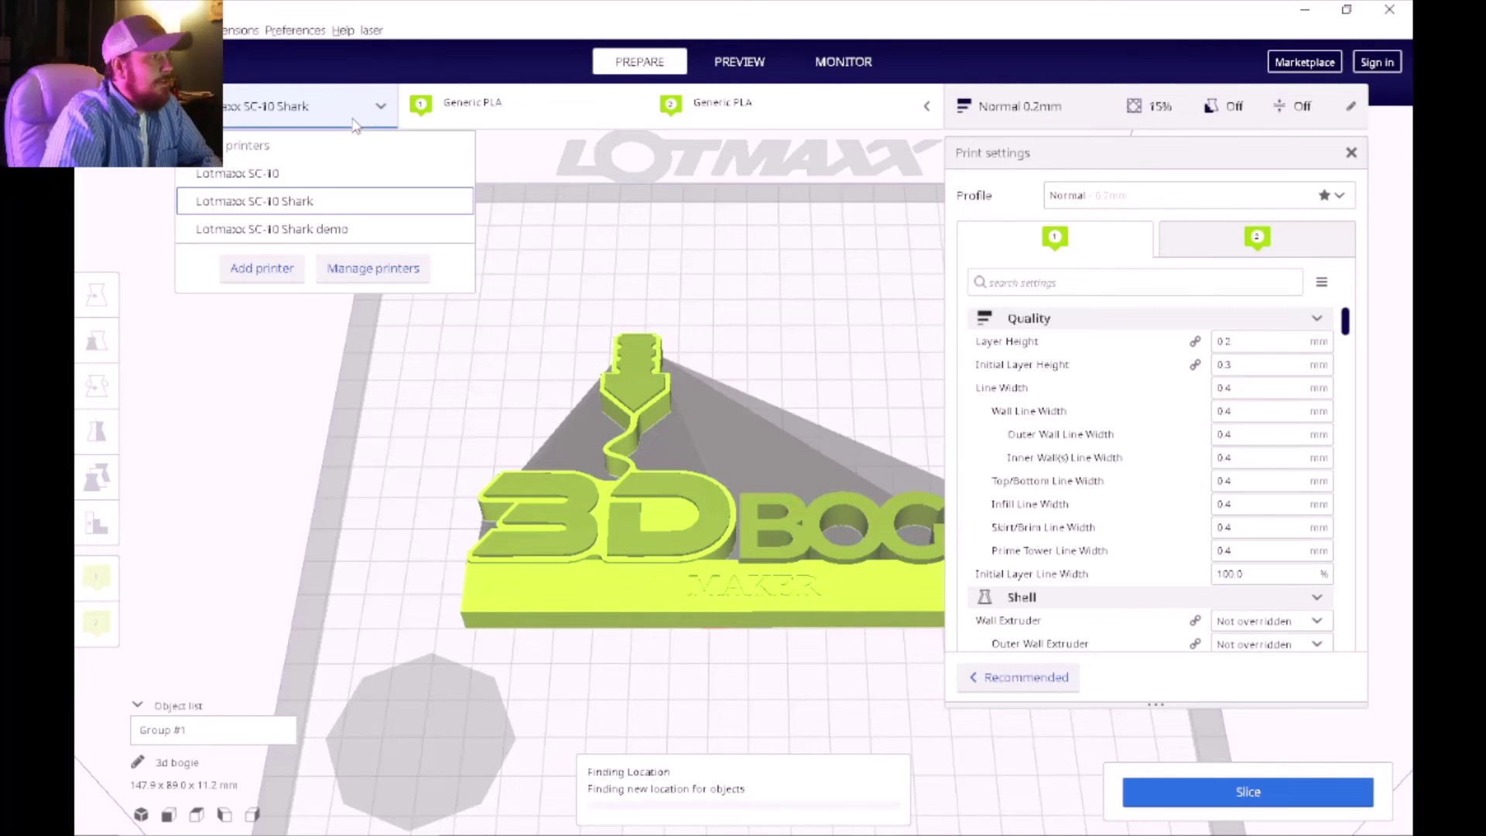
pyautogui.click(276, 268)
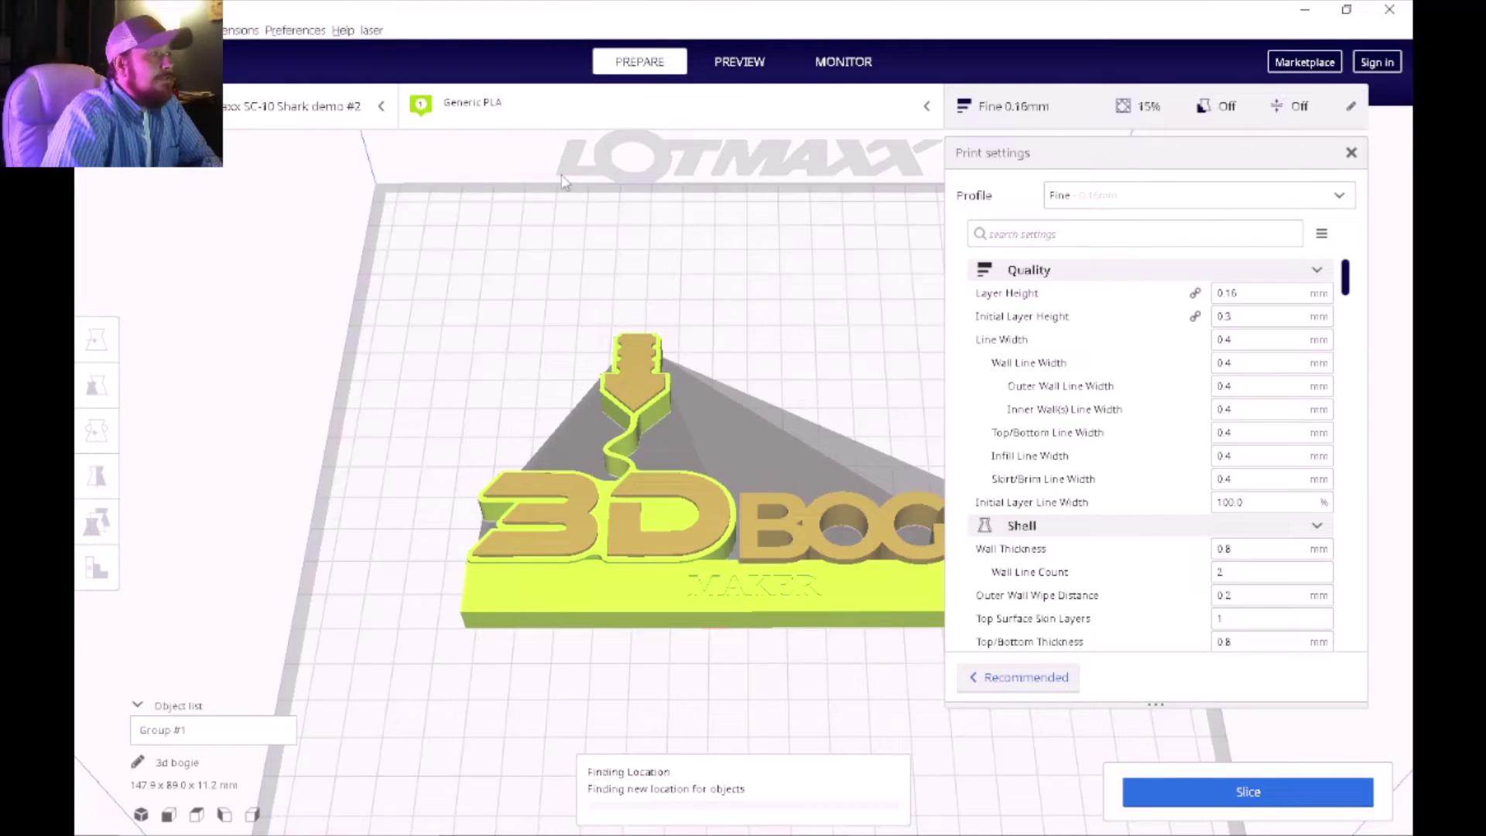
# Step: Open the machine settings of the Lotmaxx SC-10 Shark demo #2 printer and set its number of extruders to 2
pyautogui.click(355, 113)
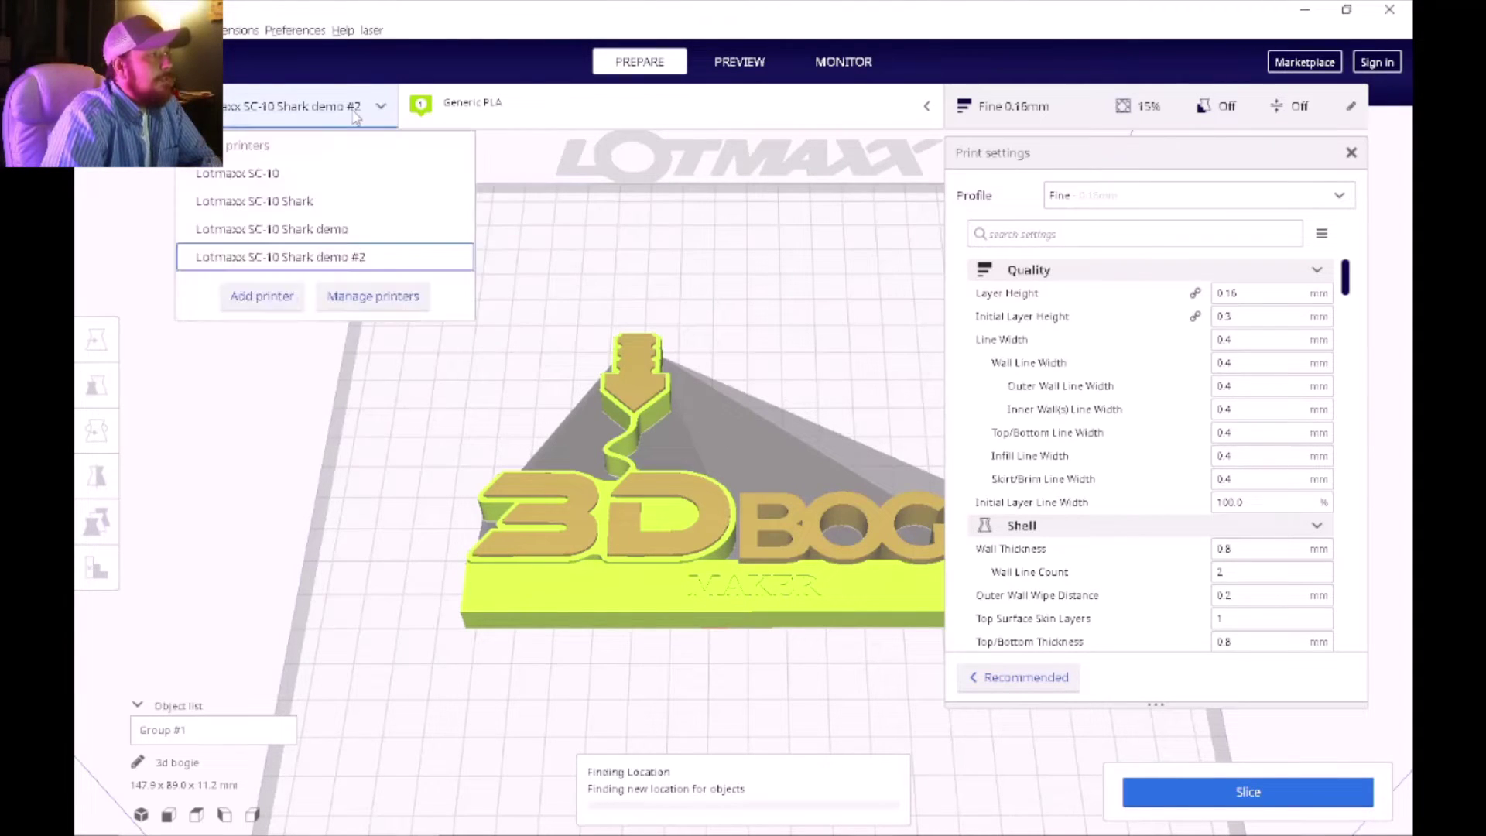
pyautogui.click(382, 296)
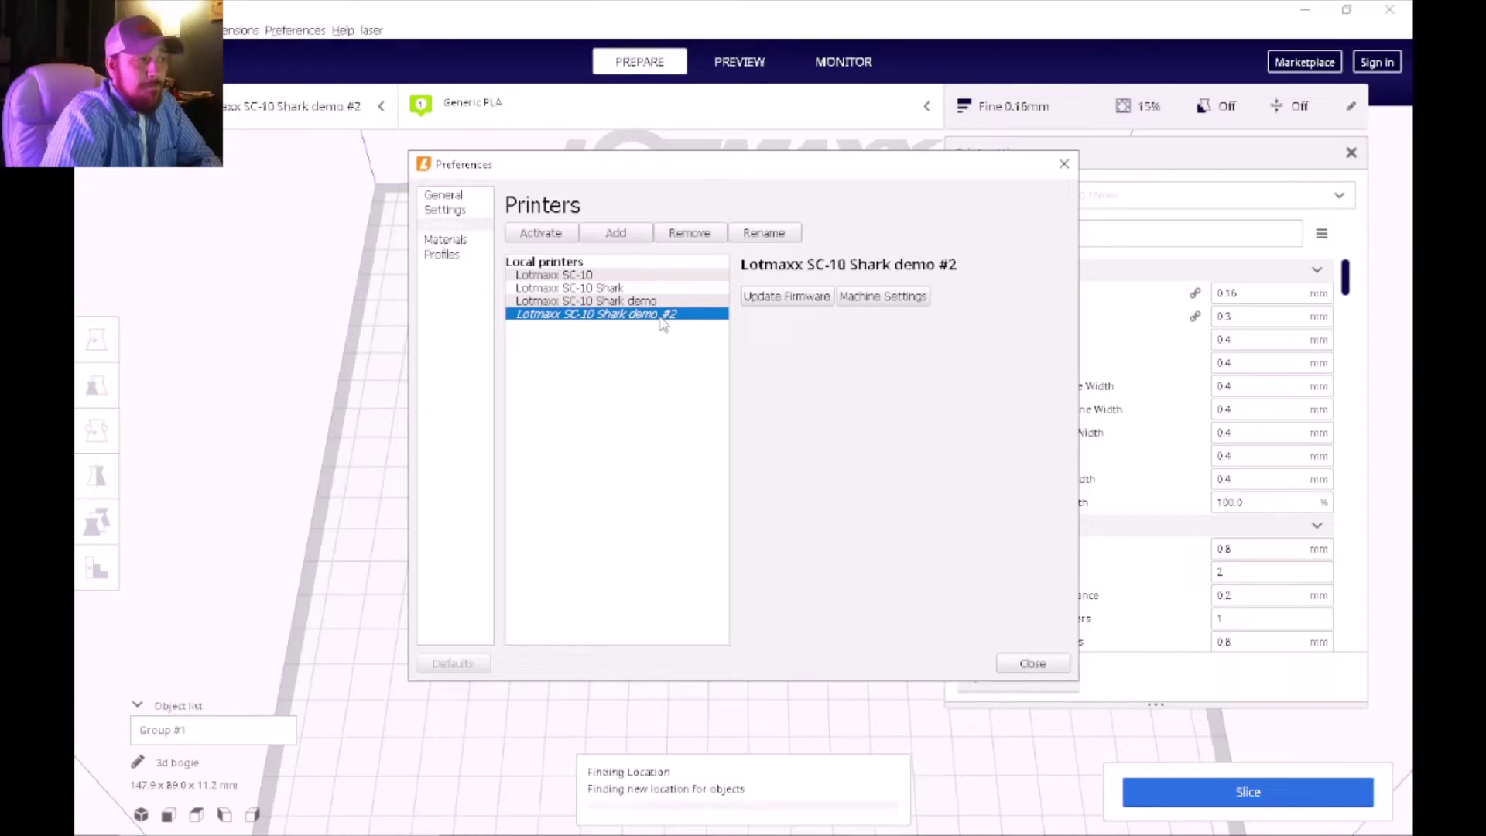
pyautogui.click(900, 299)
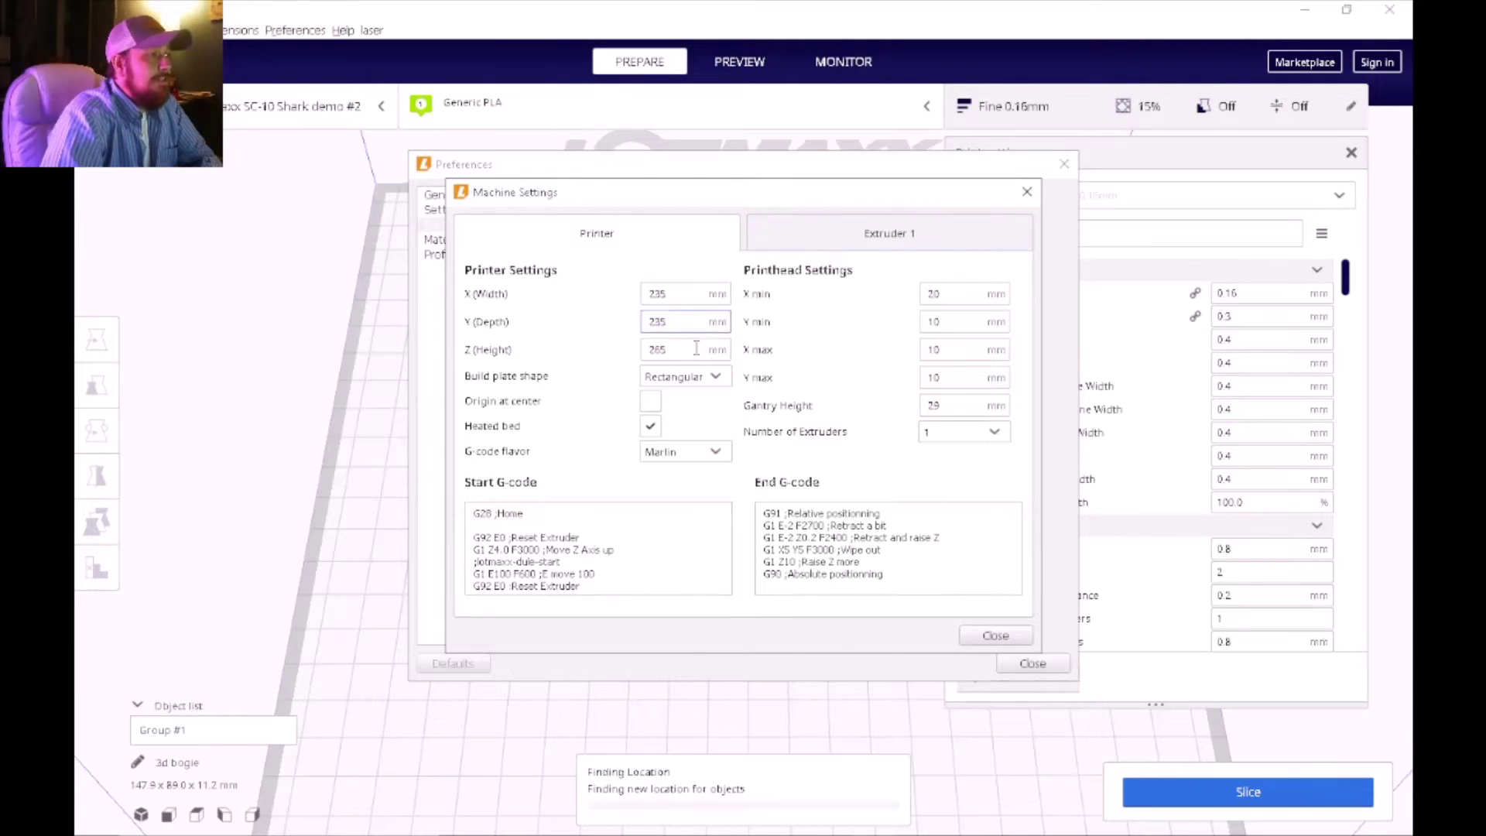
pyautogui.click(995, 435)
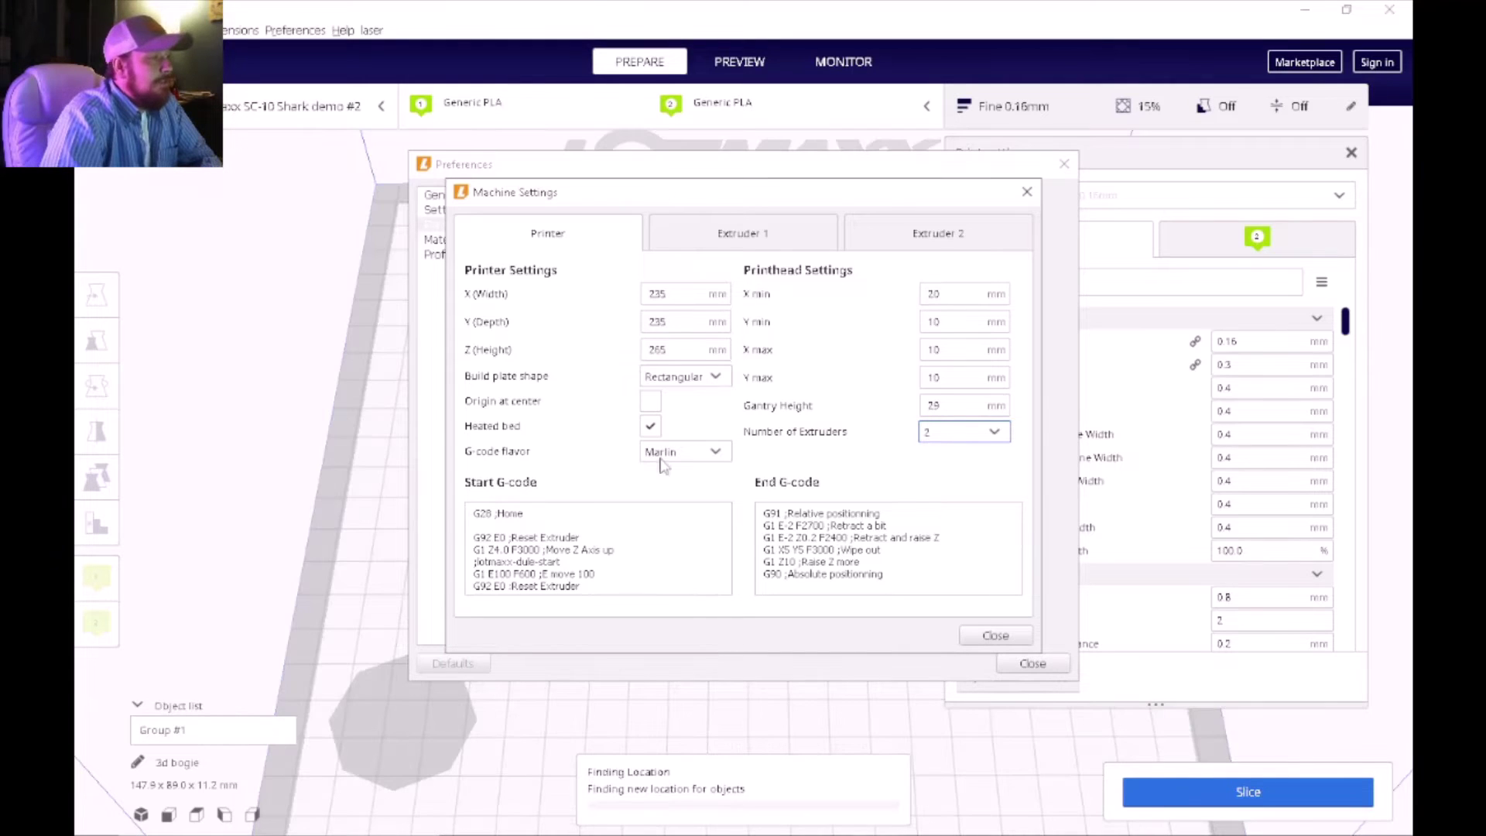
# Step: Change the homing command on the first line of the Start G-code to G28L
pyautogui.click(618, 536)
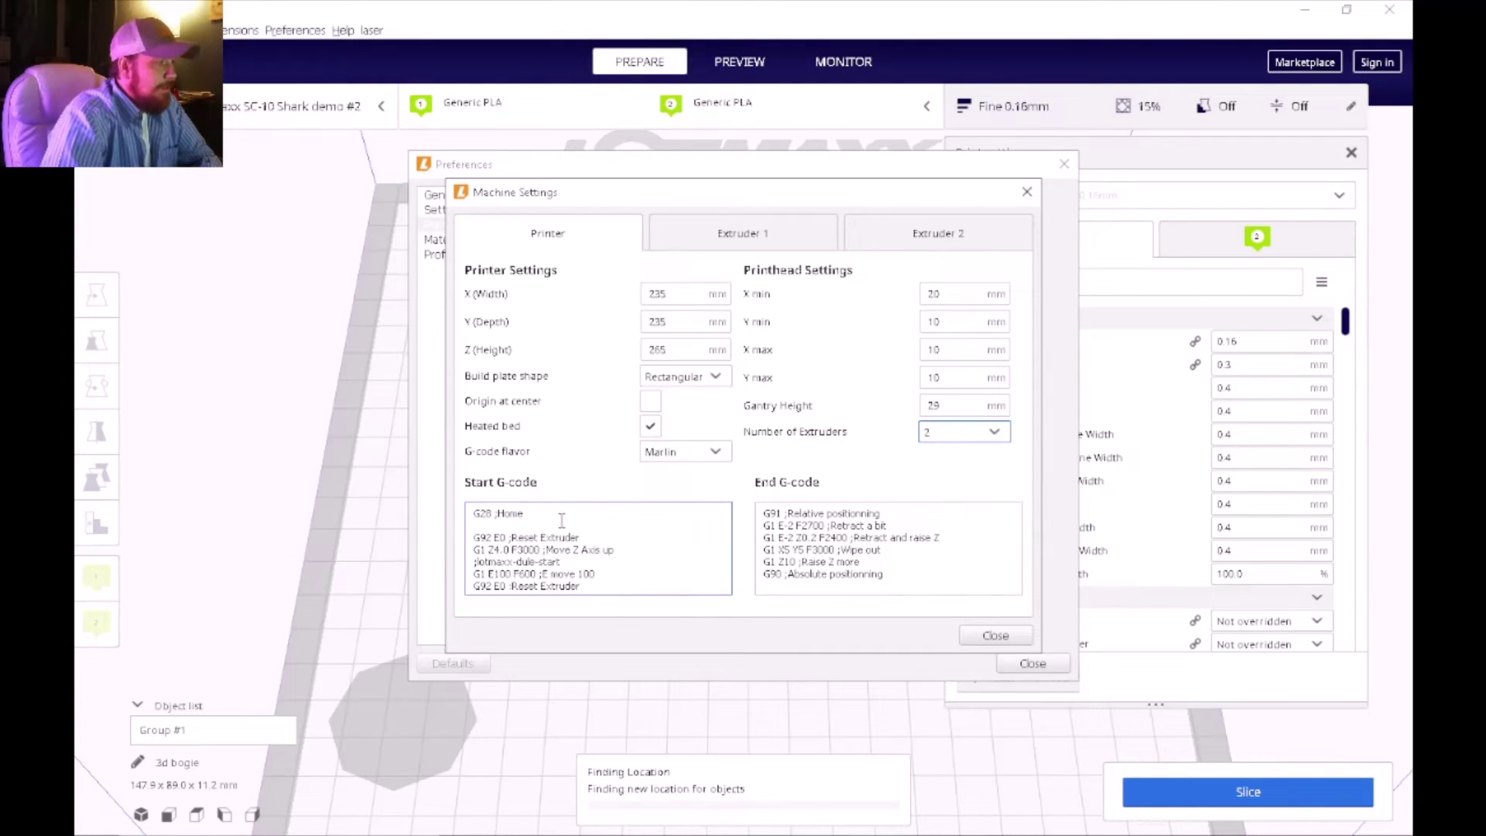
pyautogui.doubleClick(478, 515)
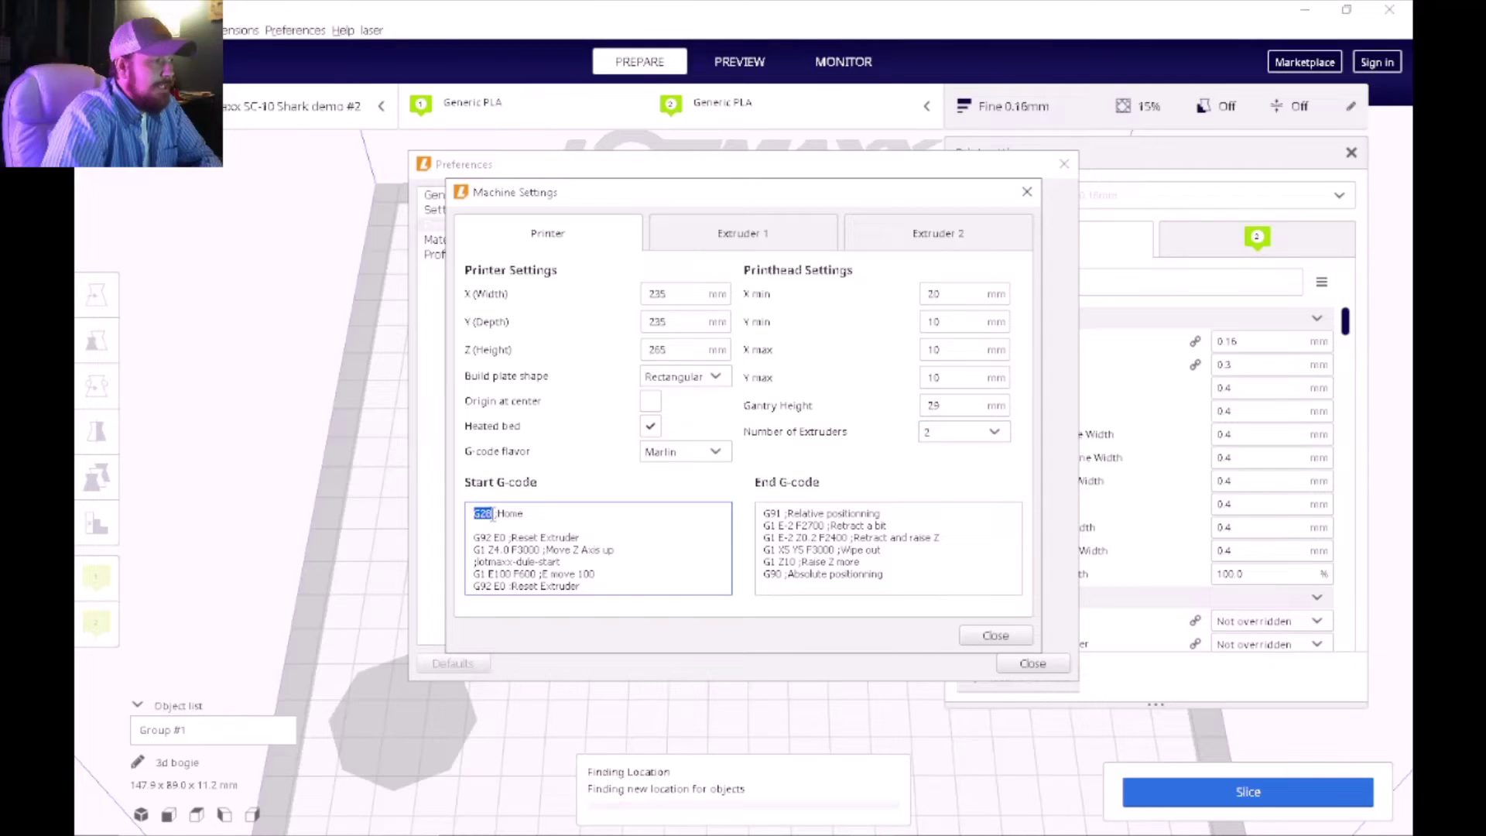
pyautogui.click(492, 516)
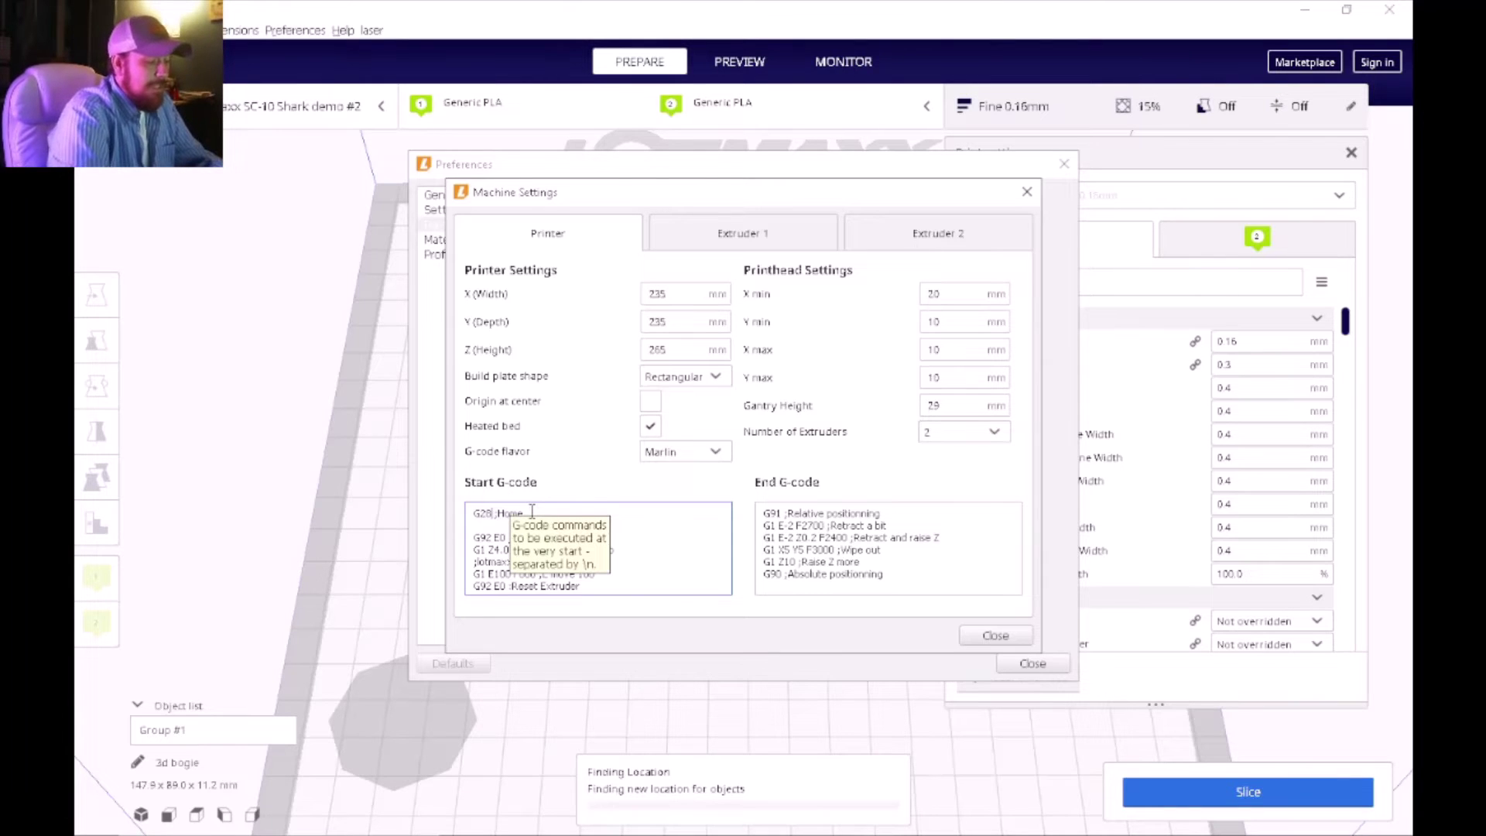
pyautogui.write('L')
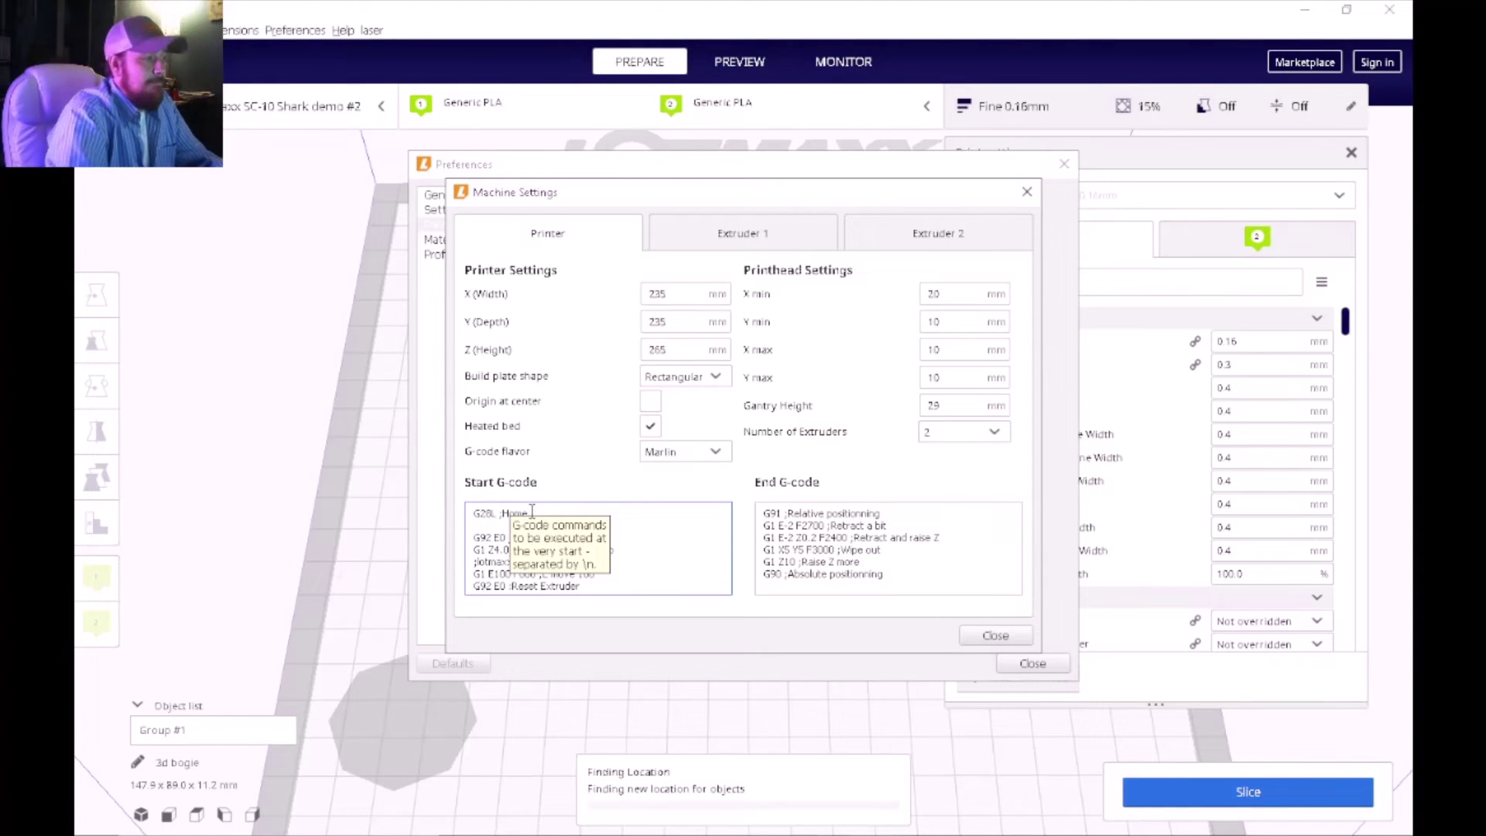
# Step: Change the extruder move line under the dual-start comment in the Start G-code to "G1 E87 F600 ;E move 87"
pyautogui.scroll(-1, 662, 518)
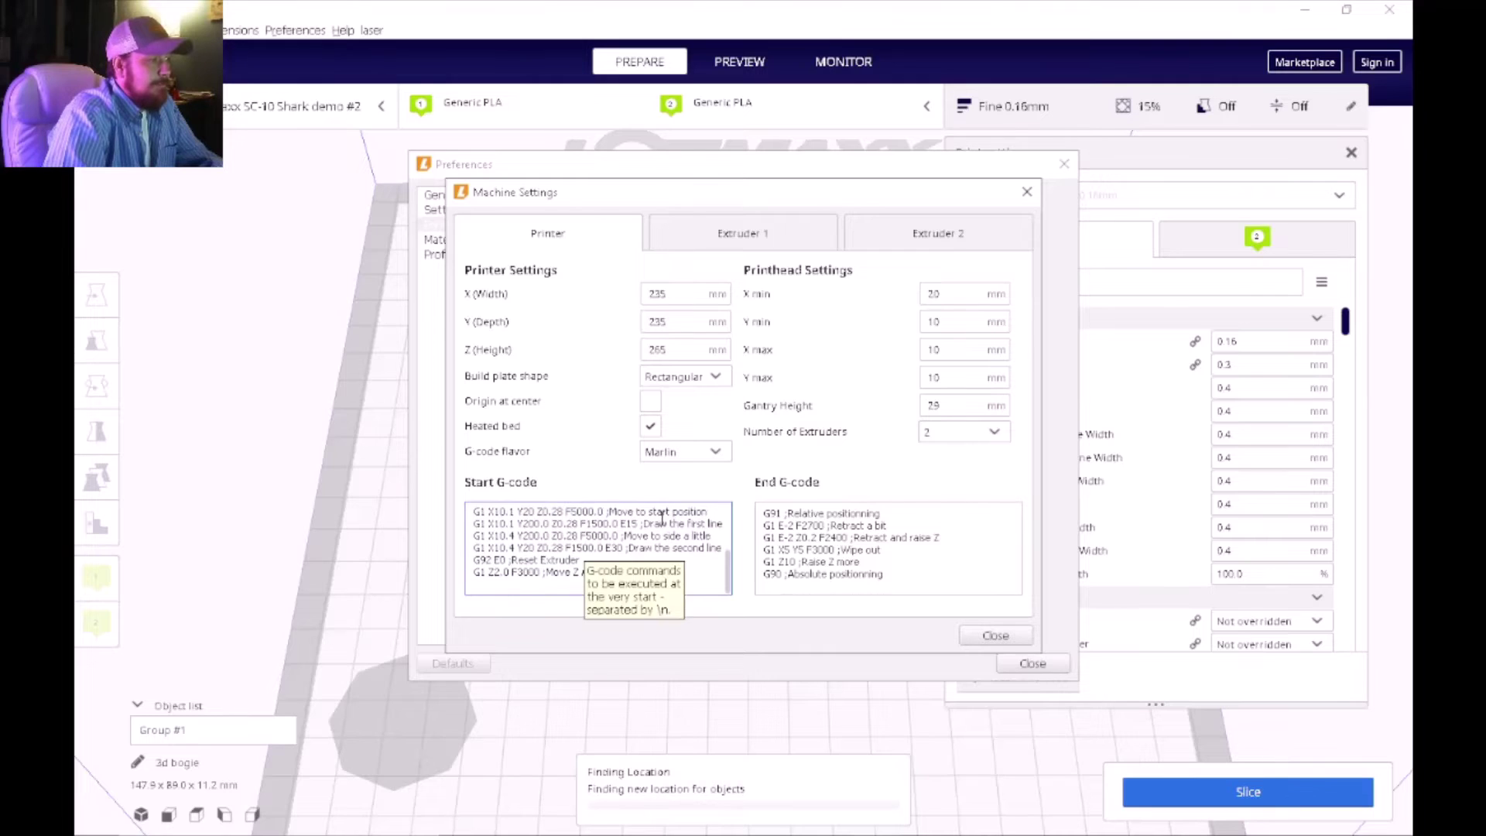
pyautogui.scroll(1, 646, 511)
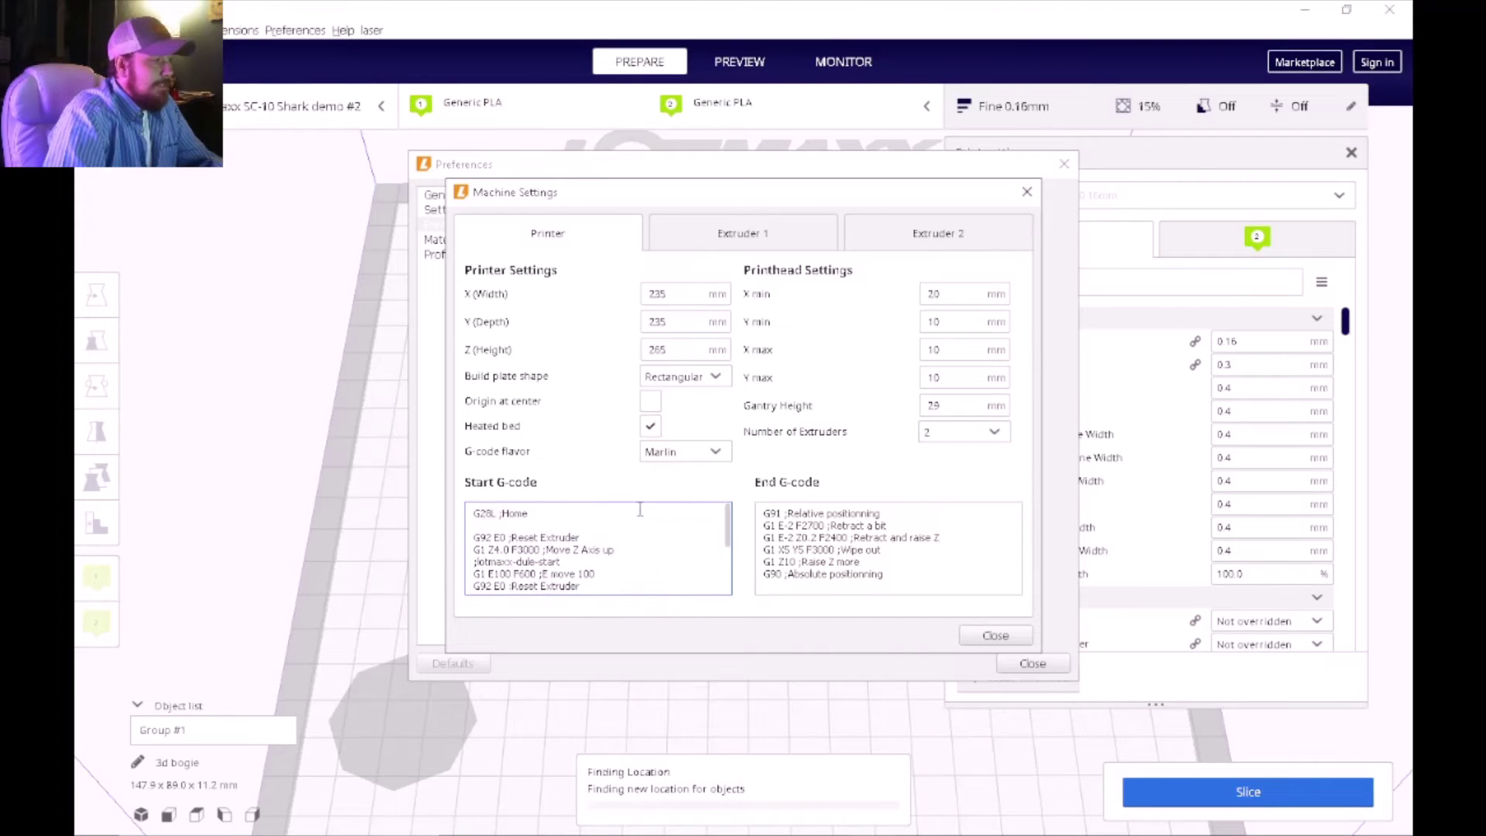
pyautogui.moveTo(474, 575); pyautogui.dragTo(596, 577)
pyautogui.click(514, 579)
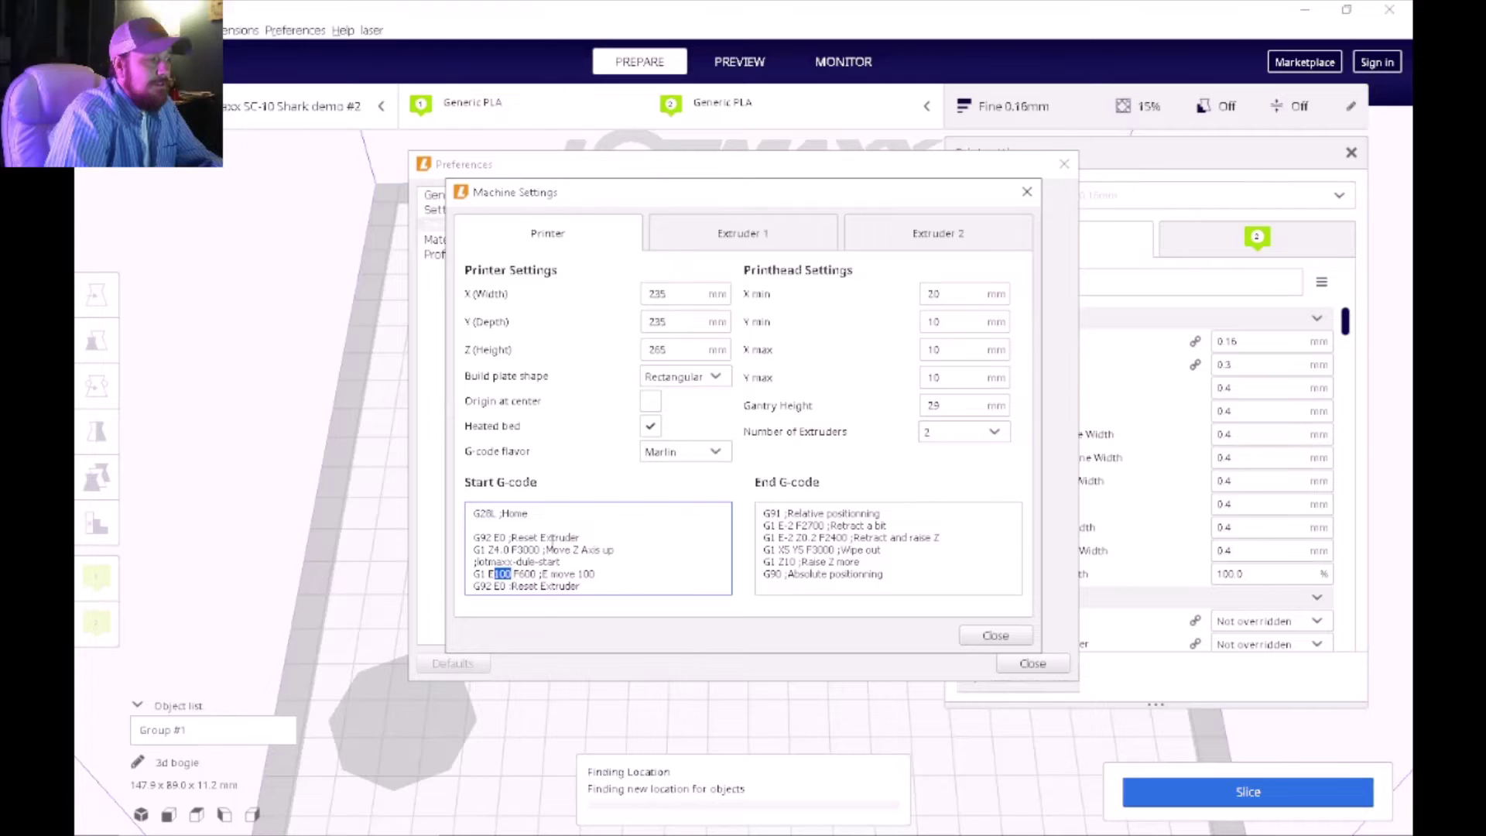
pyautogui.press('BackSpace')
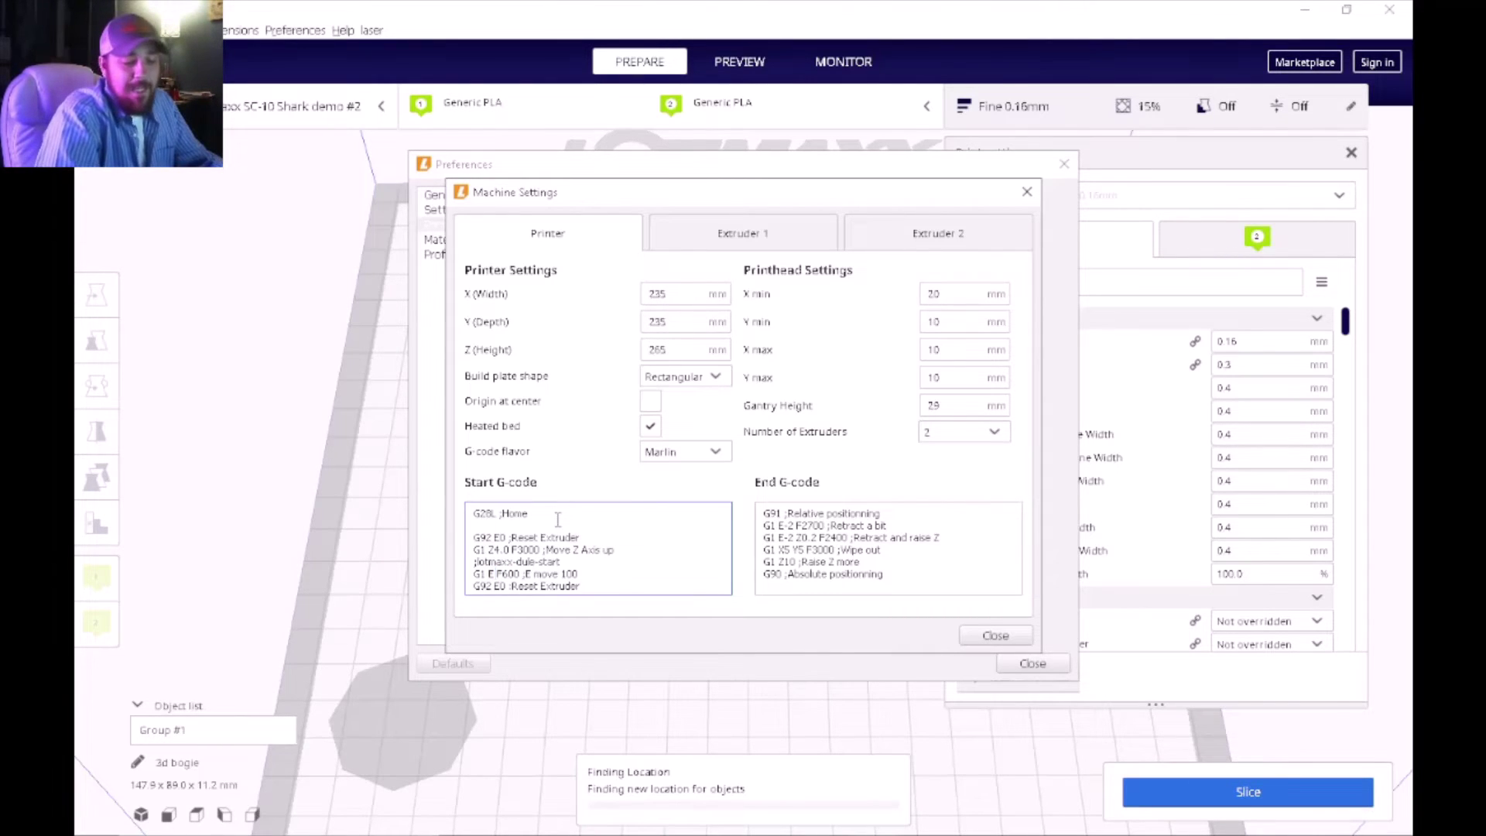
pyautogui.write('87')
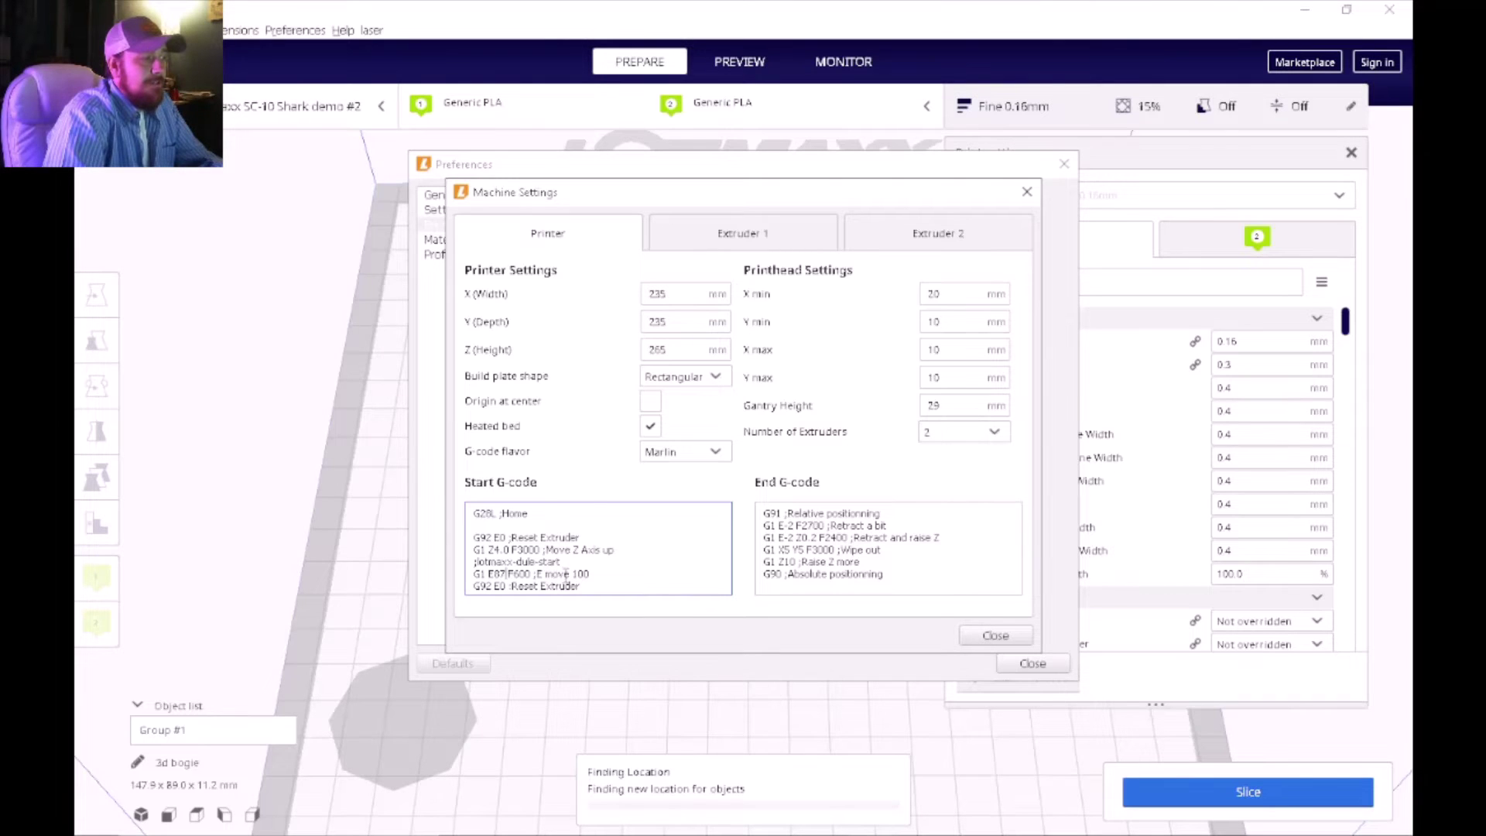
pyautogui.doubleClick(553, 573)
pyautogui.moveTo(569, 575); pyautogui.dragTo(593, 575)
pyautogui.click(590, 574)
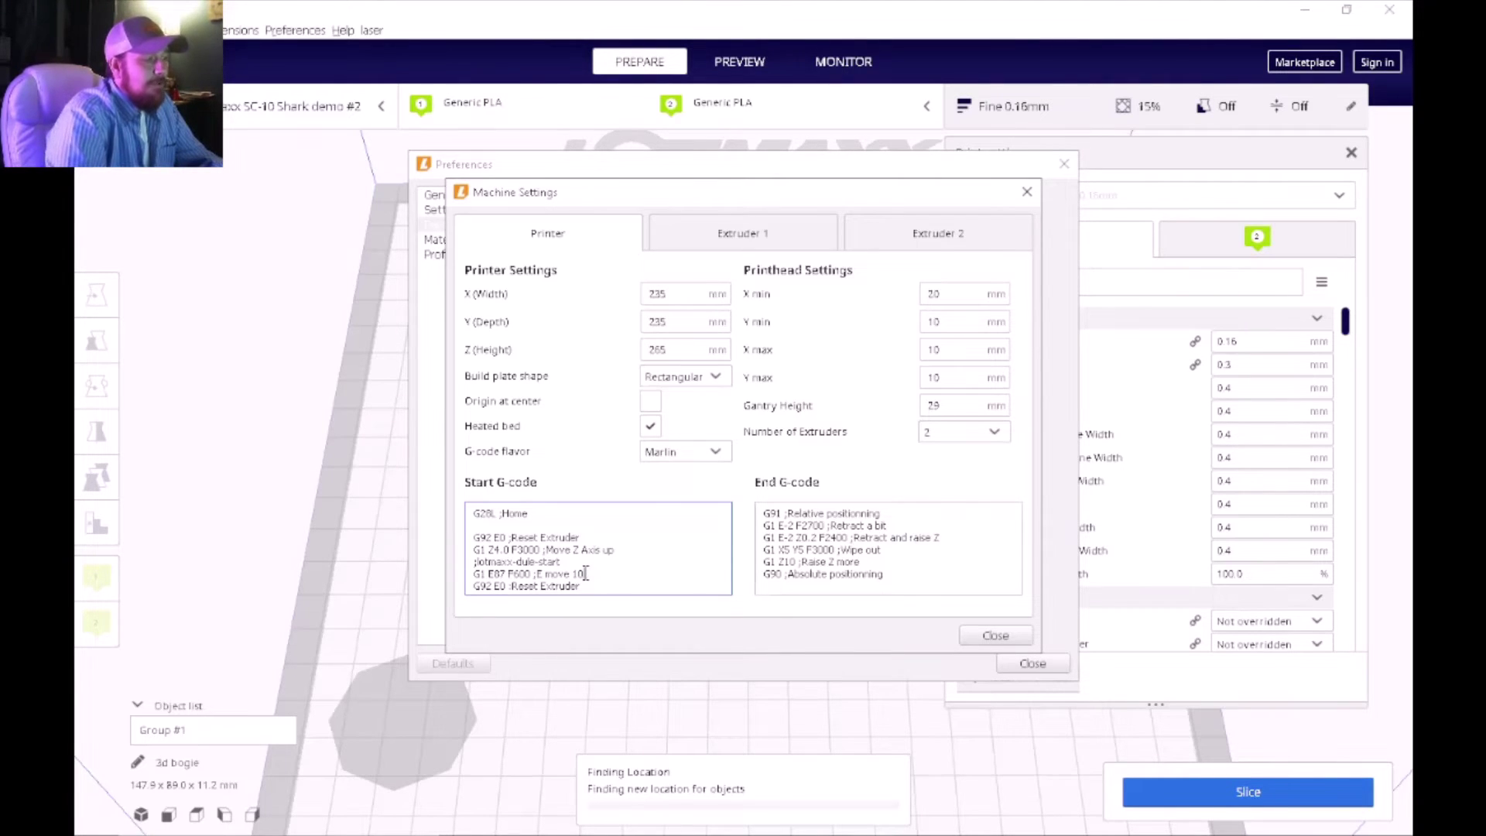
pyautogui.write('8')
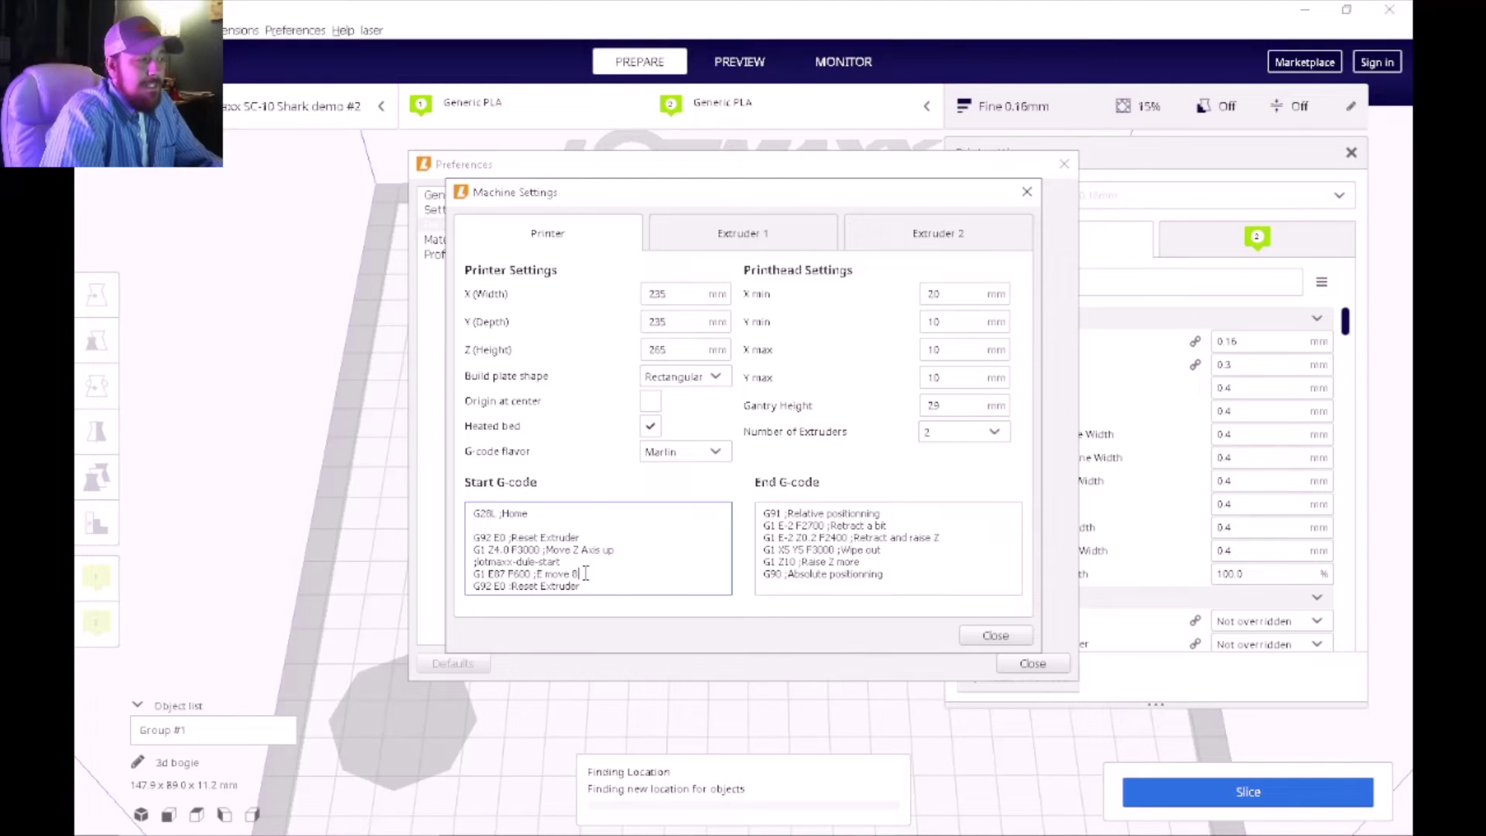
pyautogui.write('7')
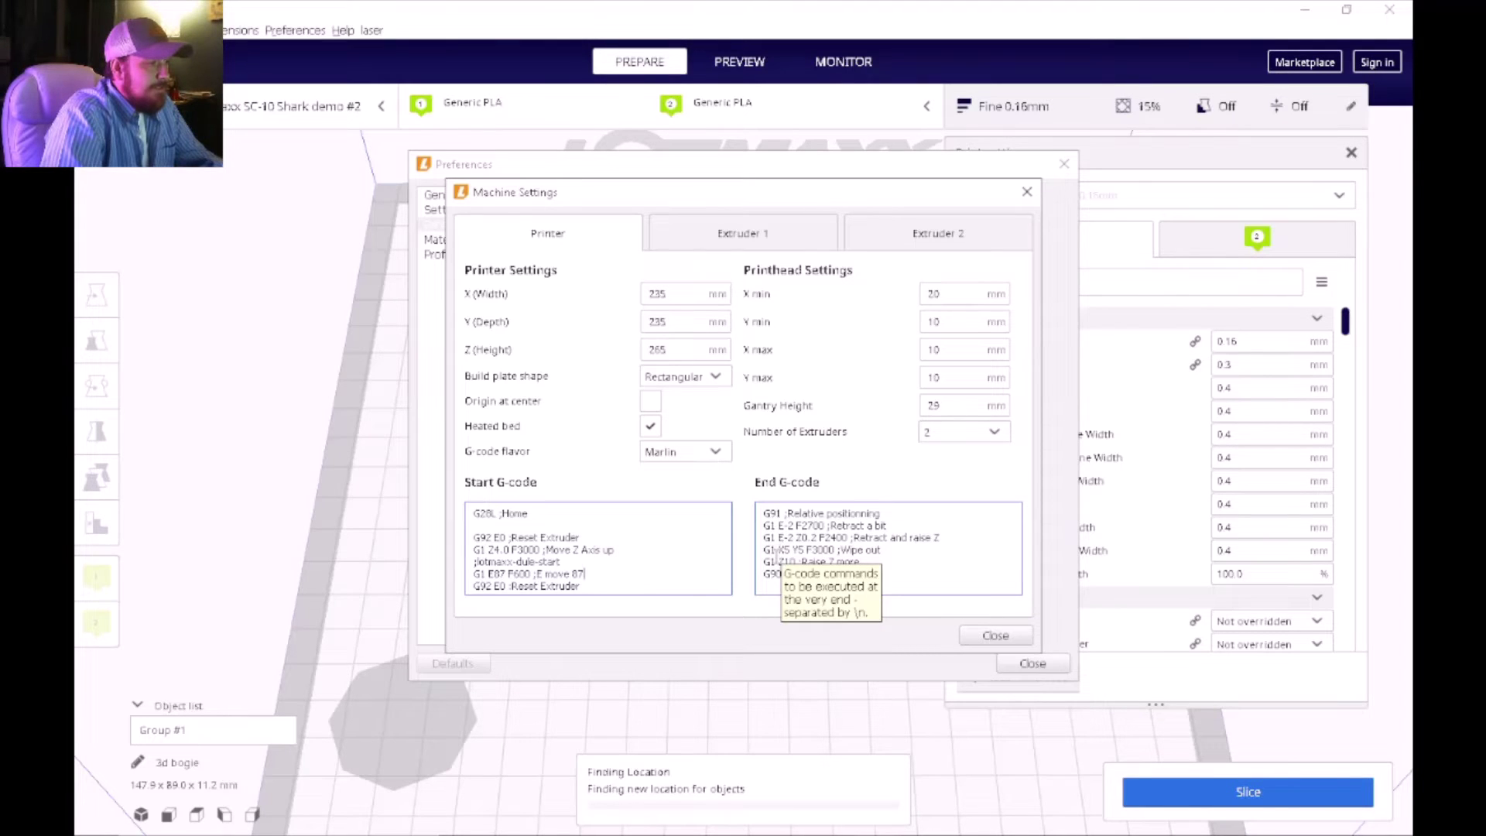
# Step: Set the extruder value in the End G-code's "Retract a bit" line to E-85
pyautogui.click(784, 526)
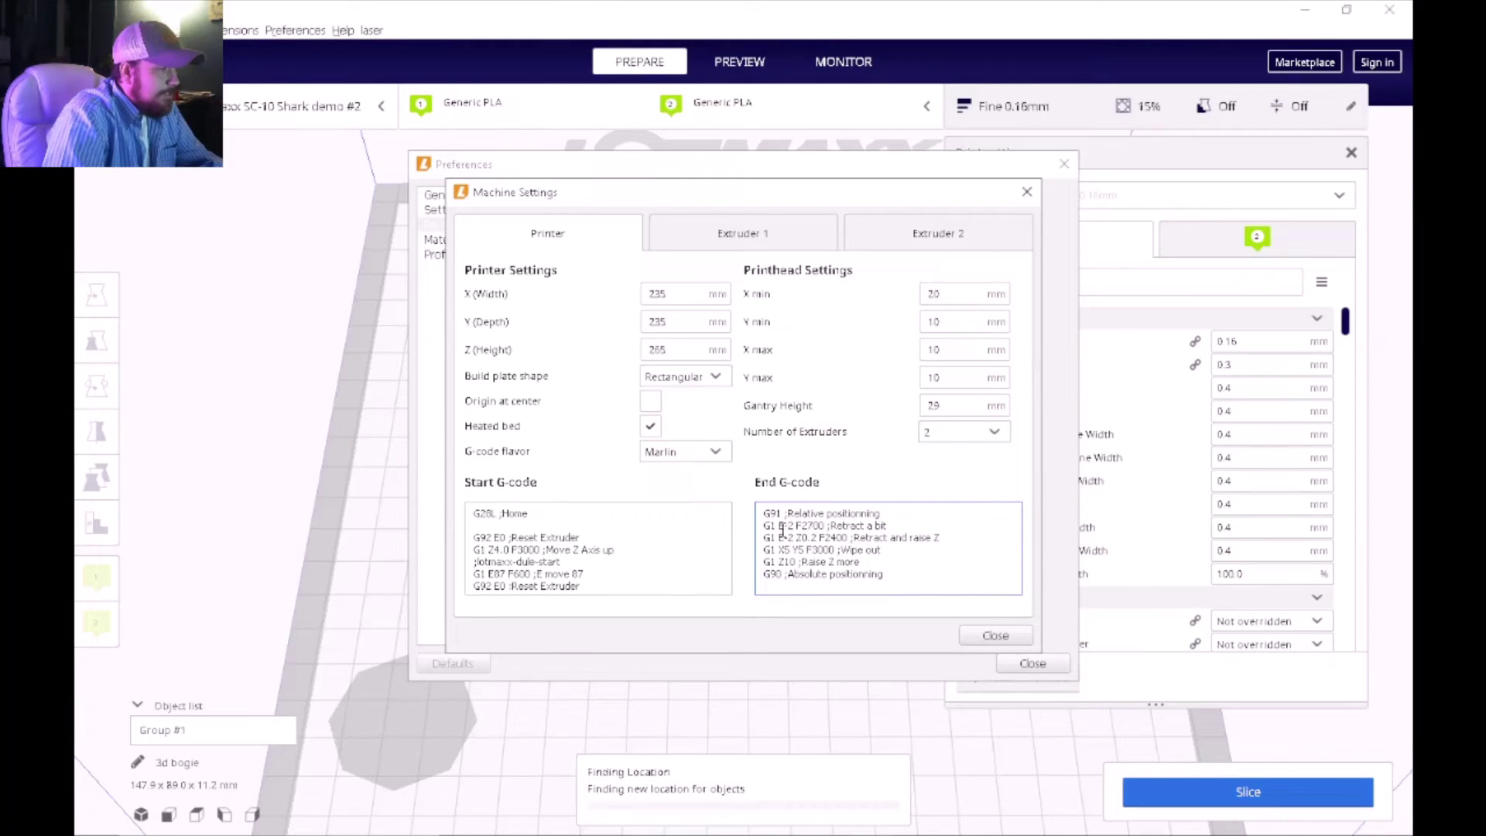
pyautogui.moveTo(763, 526)
pyautogui.mouseDown()
pyautogui.moveTo(888, 527)
pyautogui.moveTo(790, 533)
pyautogui.mouseUp()
pyautogui.click(791, 527)
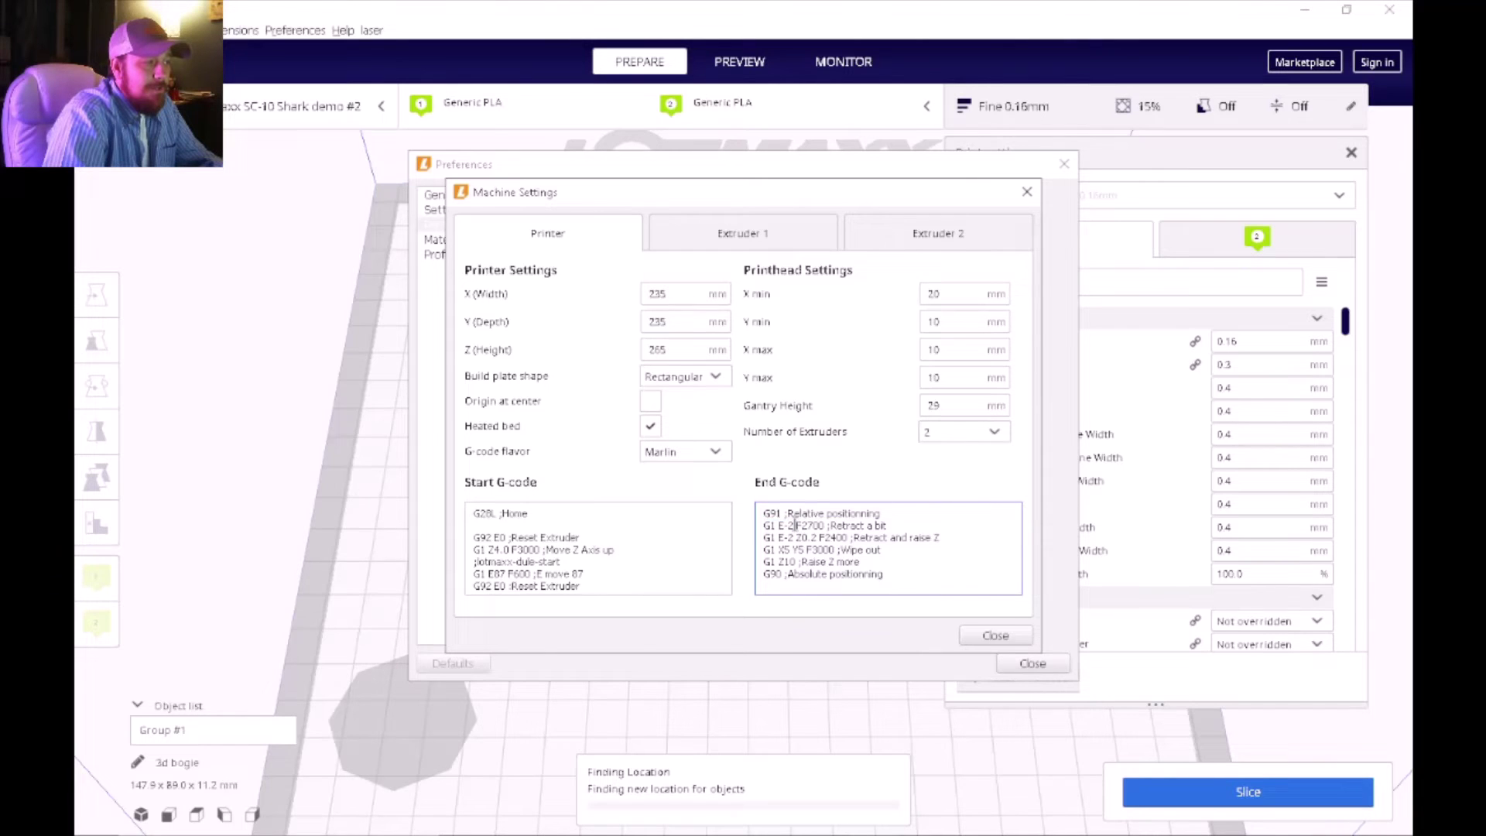
pyautogui.press('Delete')
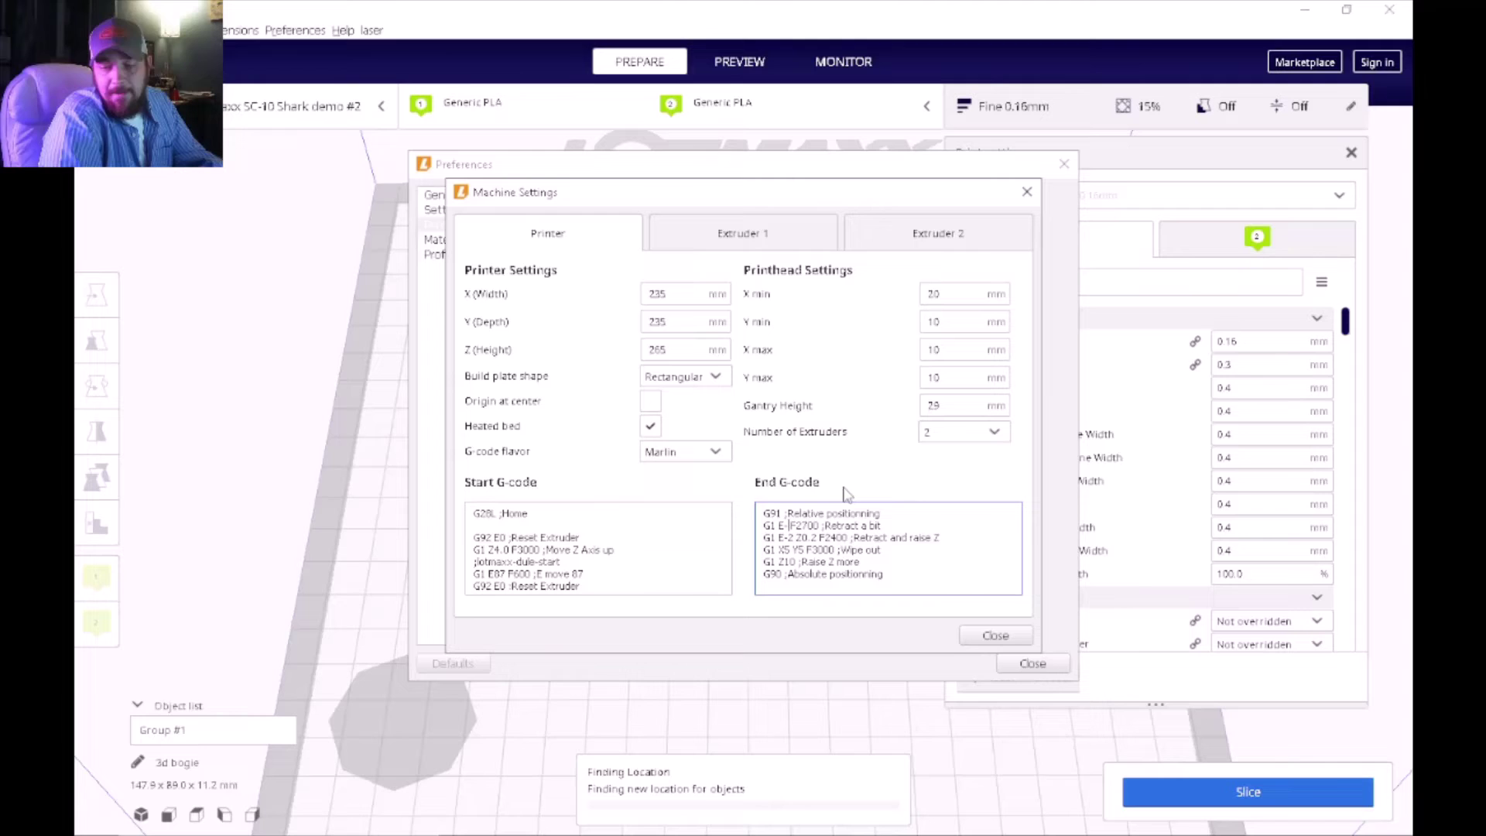
pyautogui.write('85')
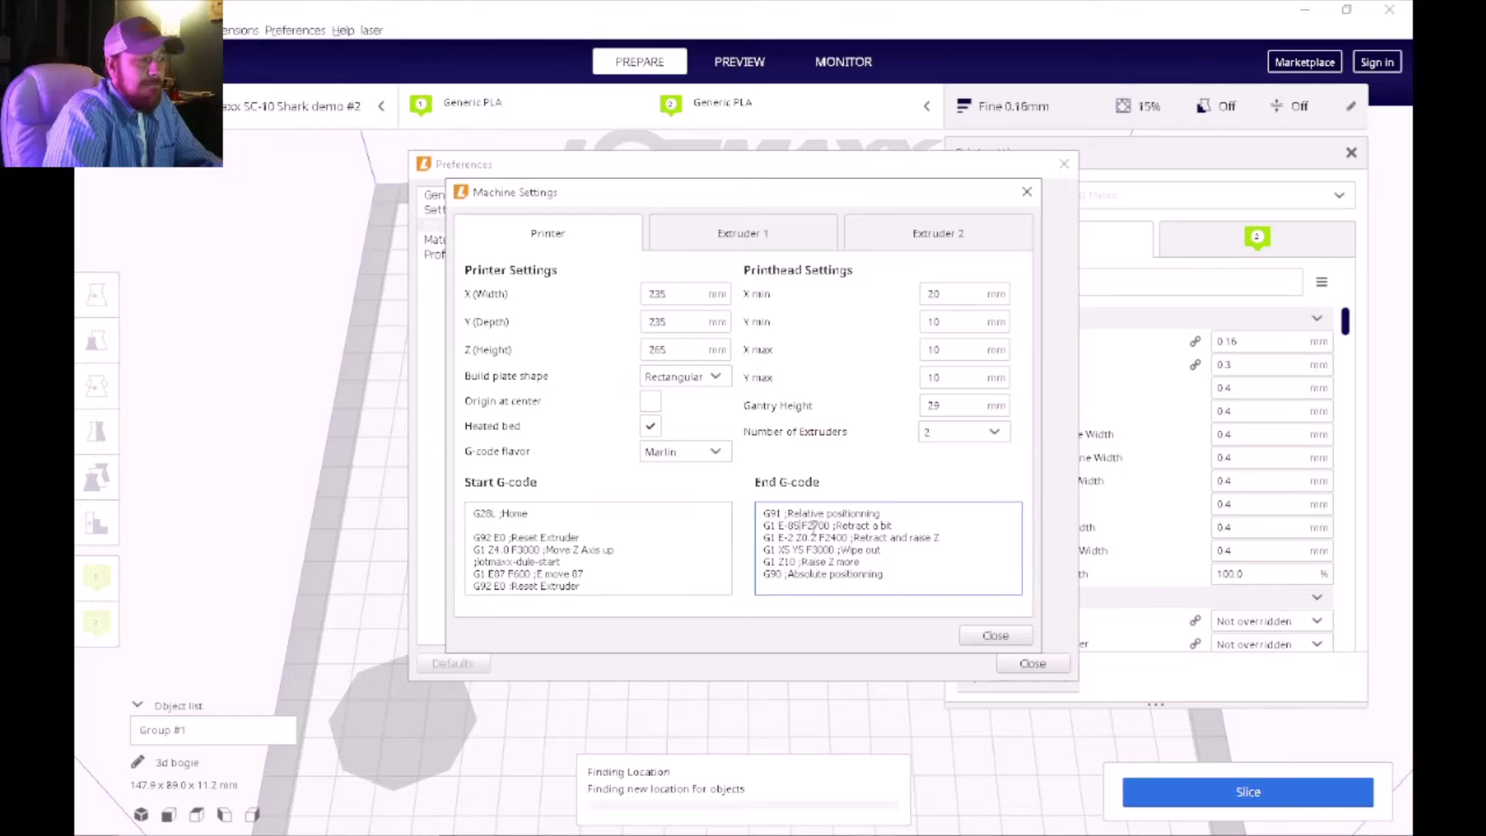
pyautogui.click(935, 555)
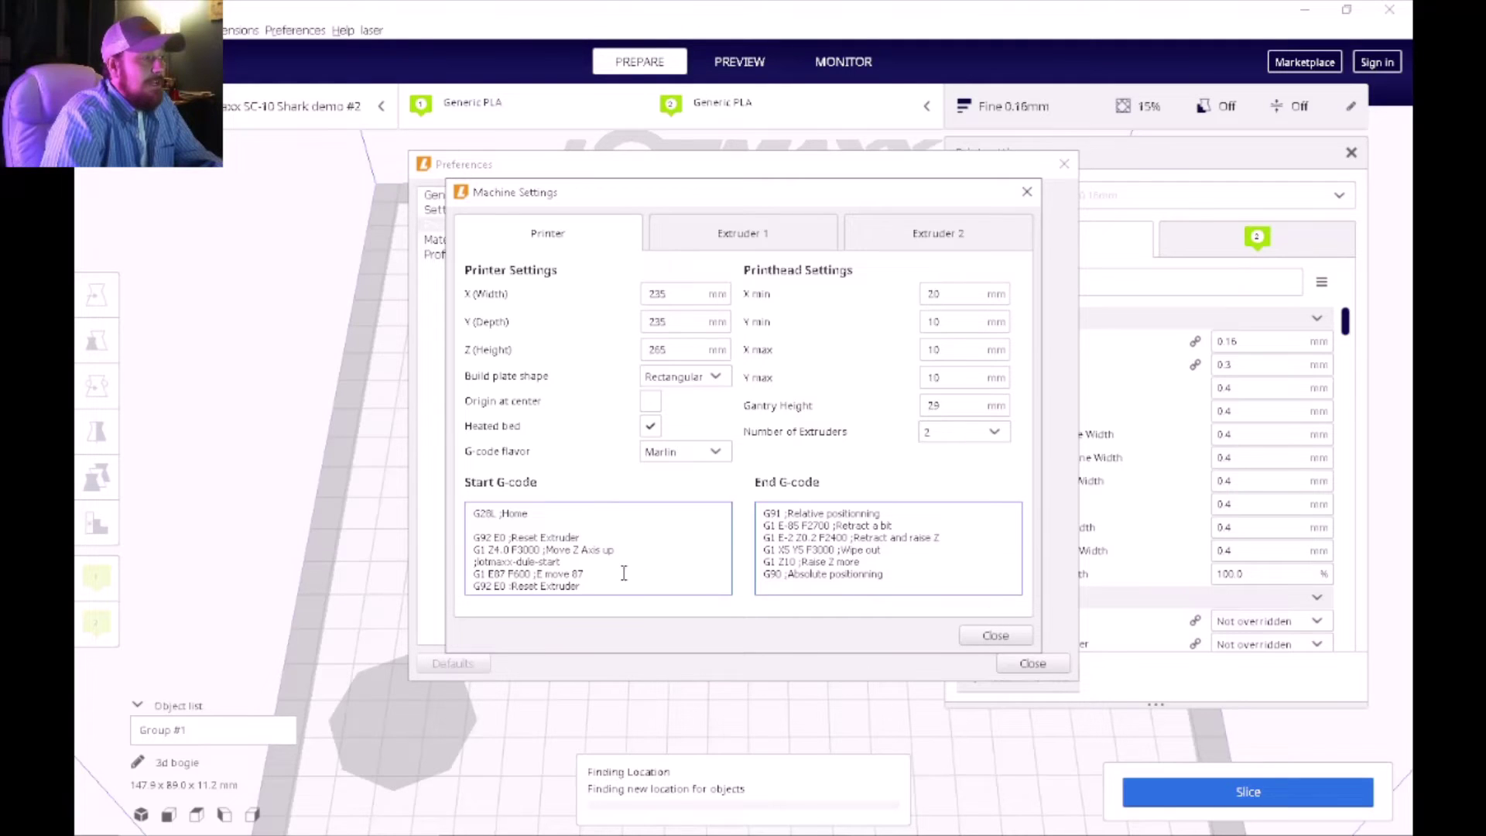
# Step: Review the edited homing and extruder move lines in the Start G-code and the retraction line in the End G-code
pyautogui.moveTo(475, 514); pyautogui.dragTo(499, 517)
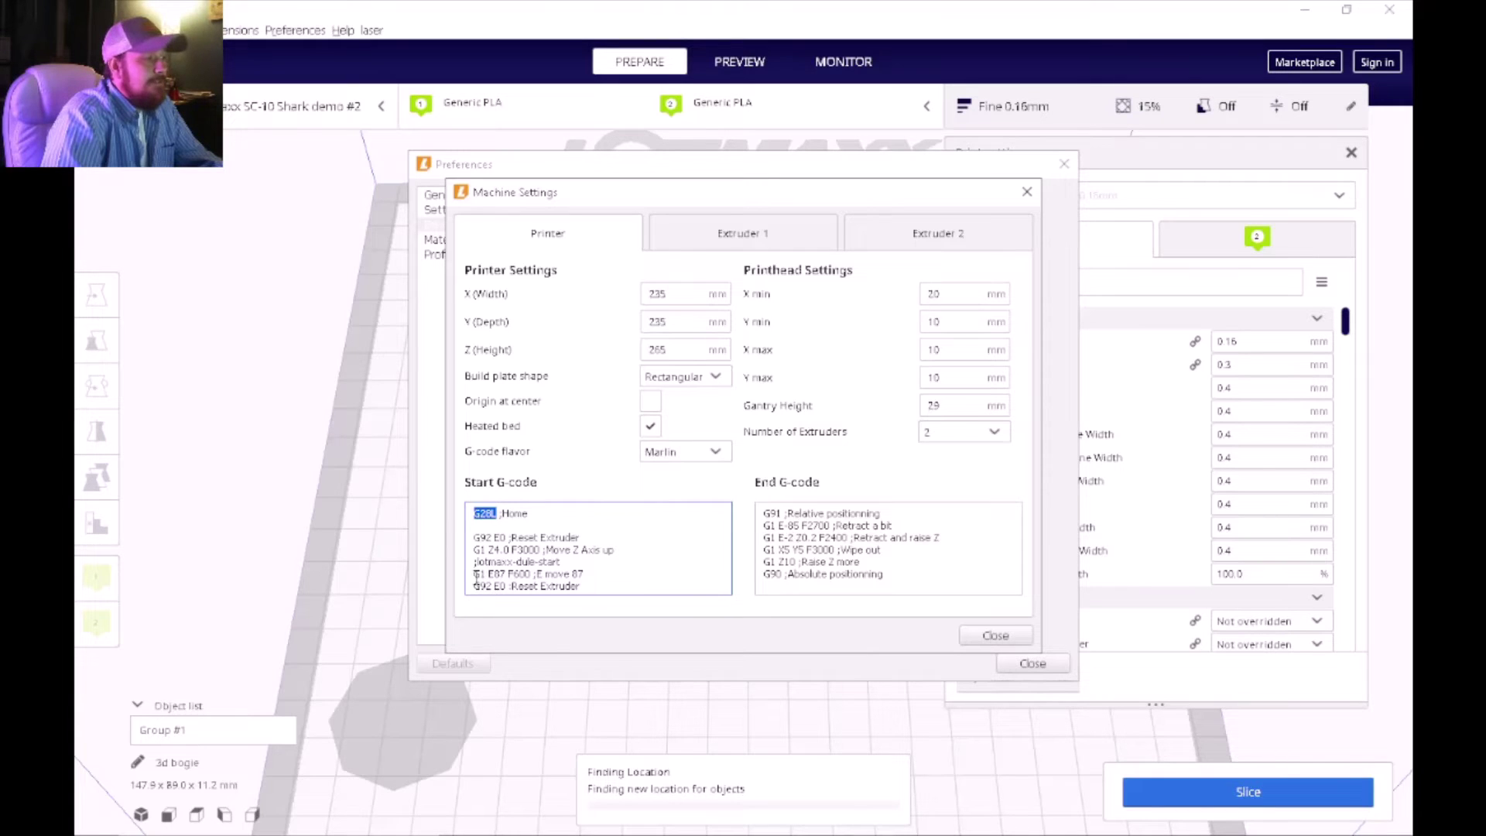
pyautogui.moveTo(474, 574); pyautogui.dragTo(586, 575)
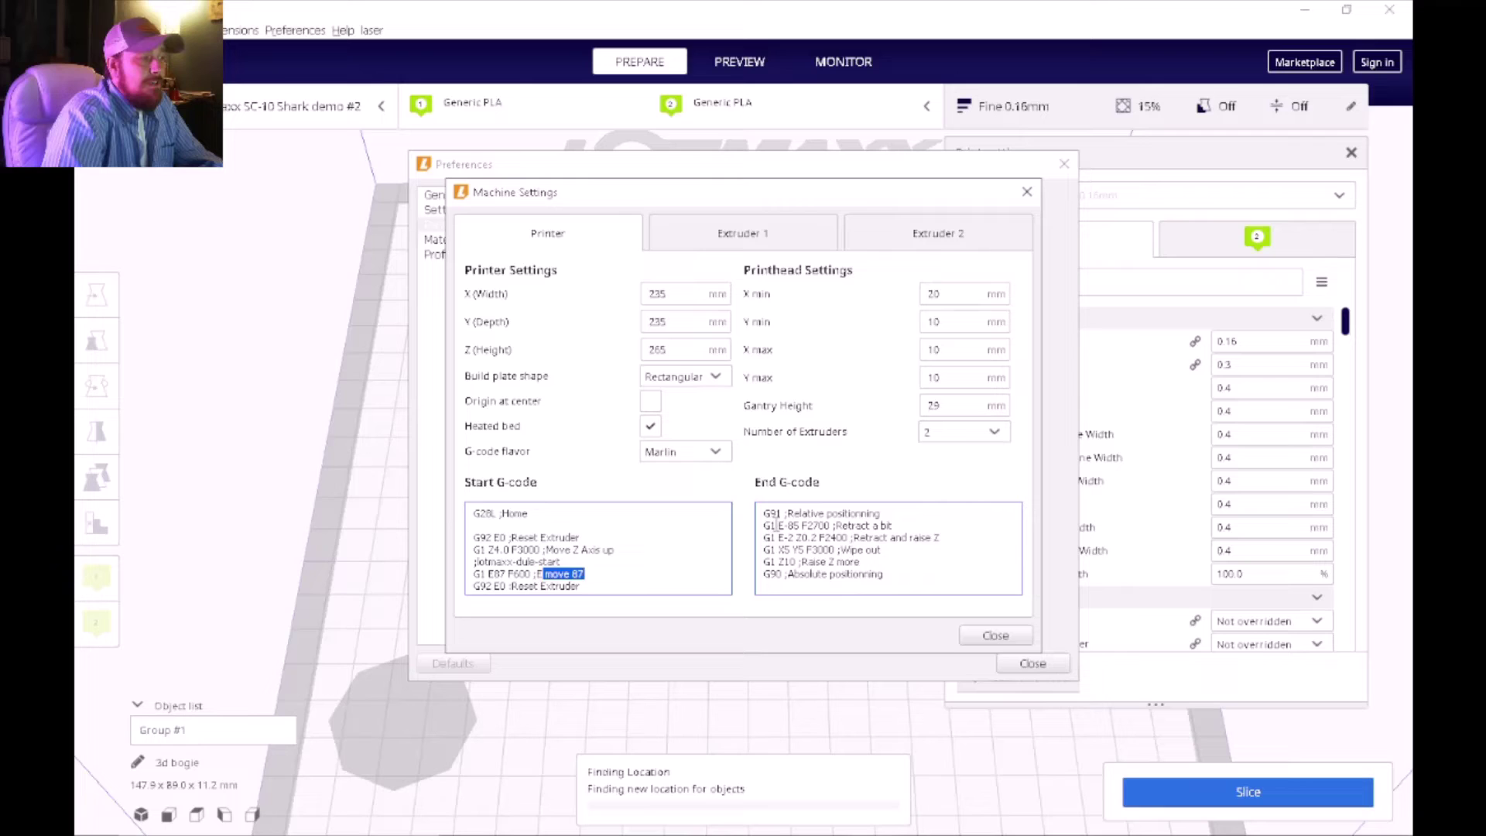
pyautogui.moveTo(765, 526); pyautogui.dragTo(799, 526)
pyautogui.click(926, 529)
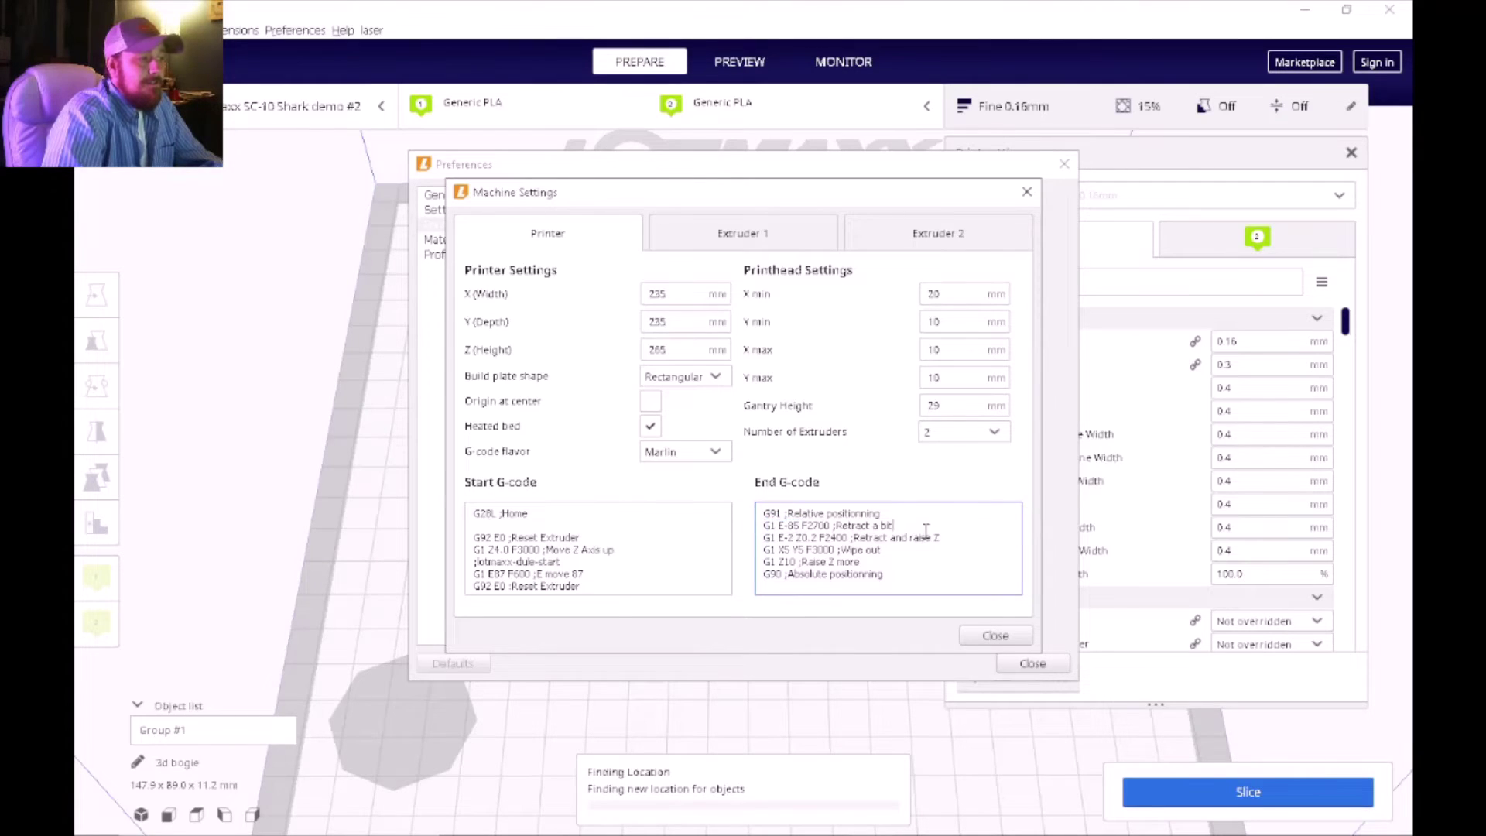
# Step: Close the machine settings and preferences, and view the print settings of both extruders
pyautogui.click(996, 636)
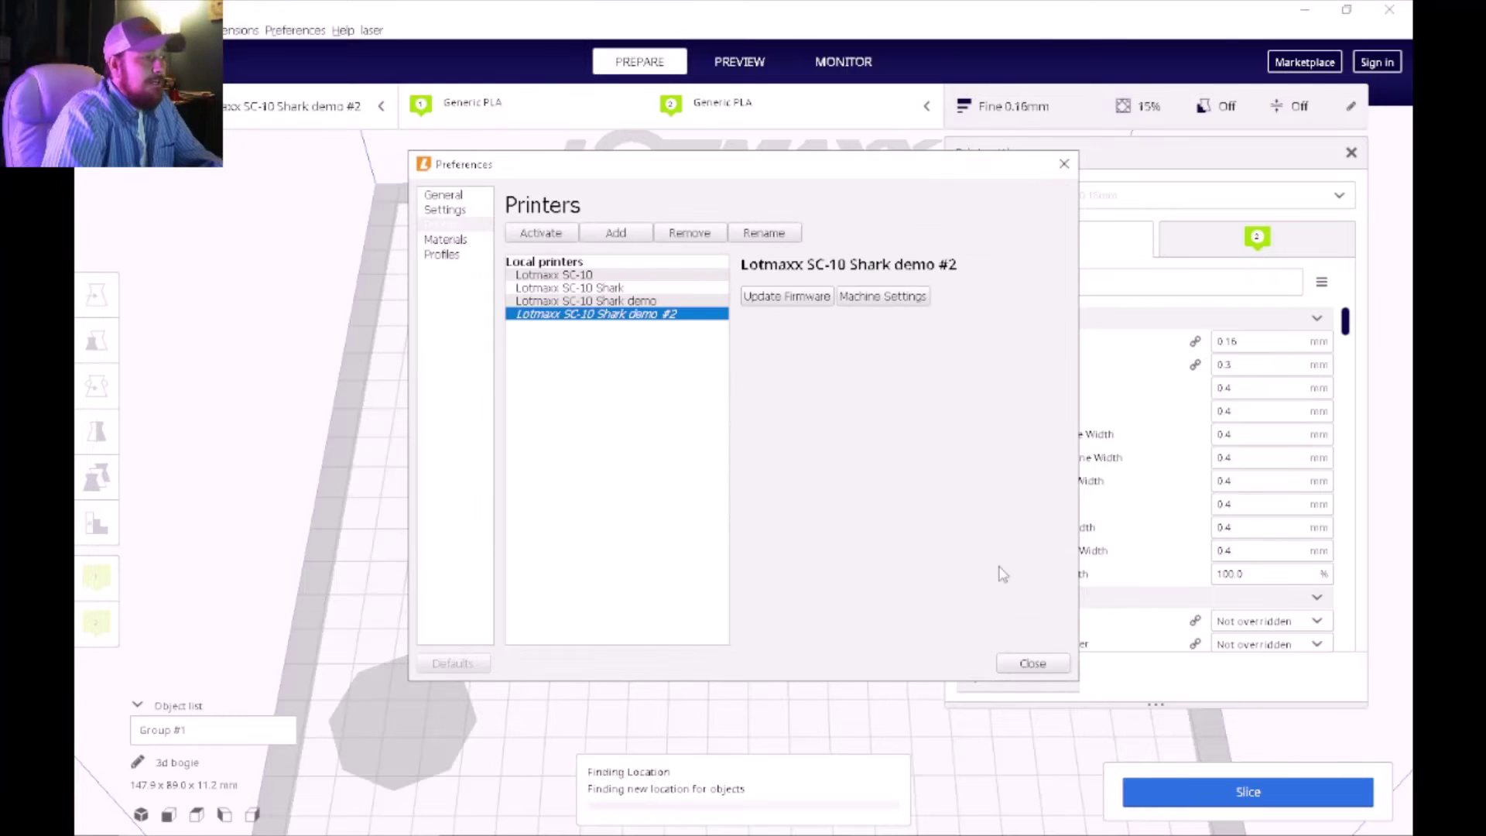
pyautogui.click(1031, 663)
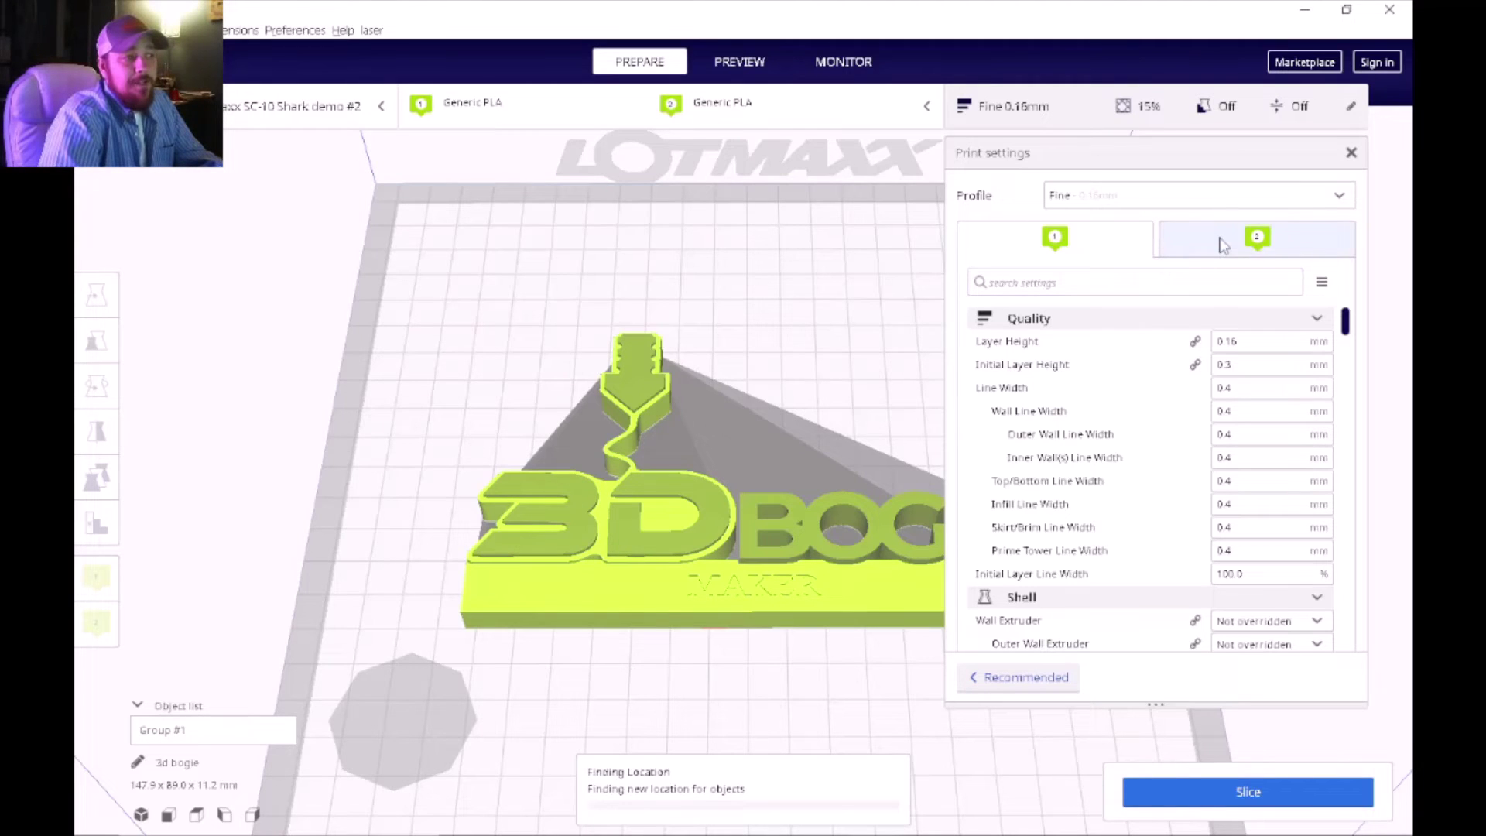
pyautogui.click(1100, 248)
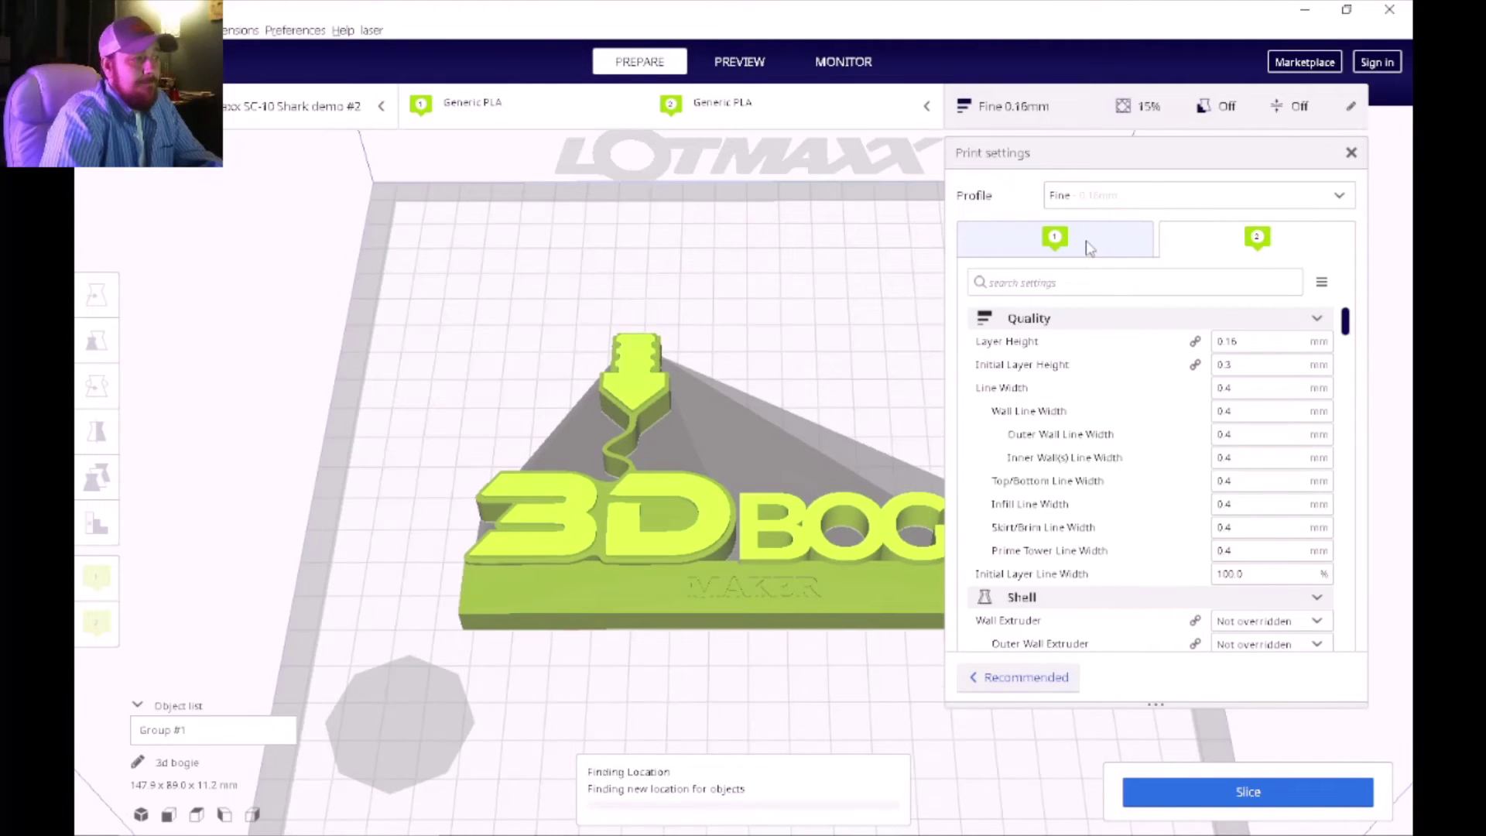
# Step: Show extruder 1's print settings and switch the active printer to the Lotmaxx SC-10 Shark with the Normal 0.2mm profile
pyautogui.click(1166, 256)
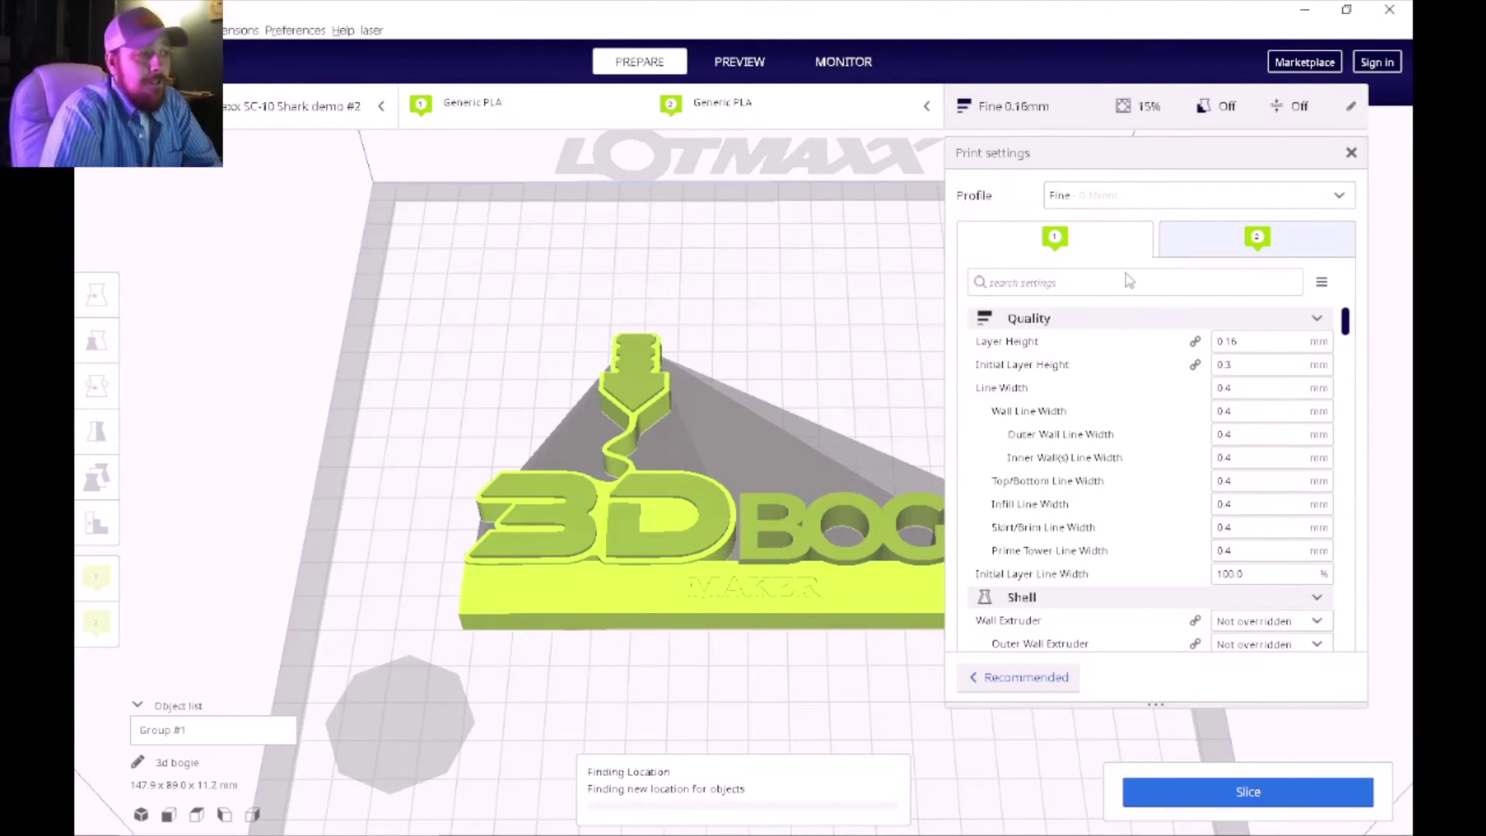
pyautogui.moveTo(1148, 390)
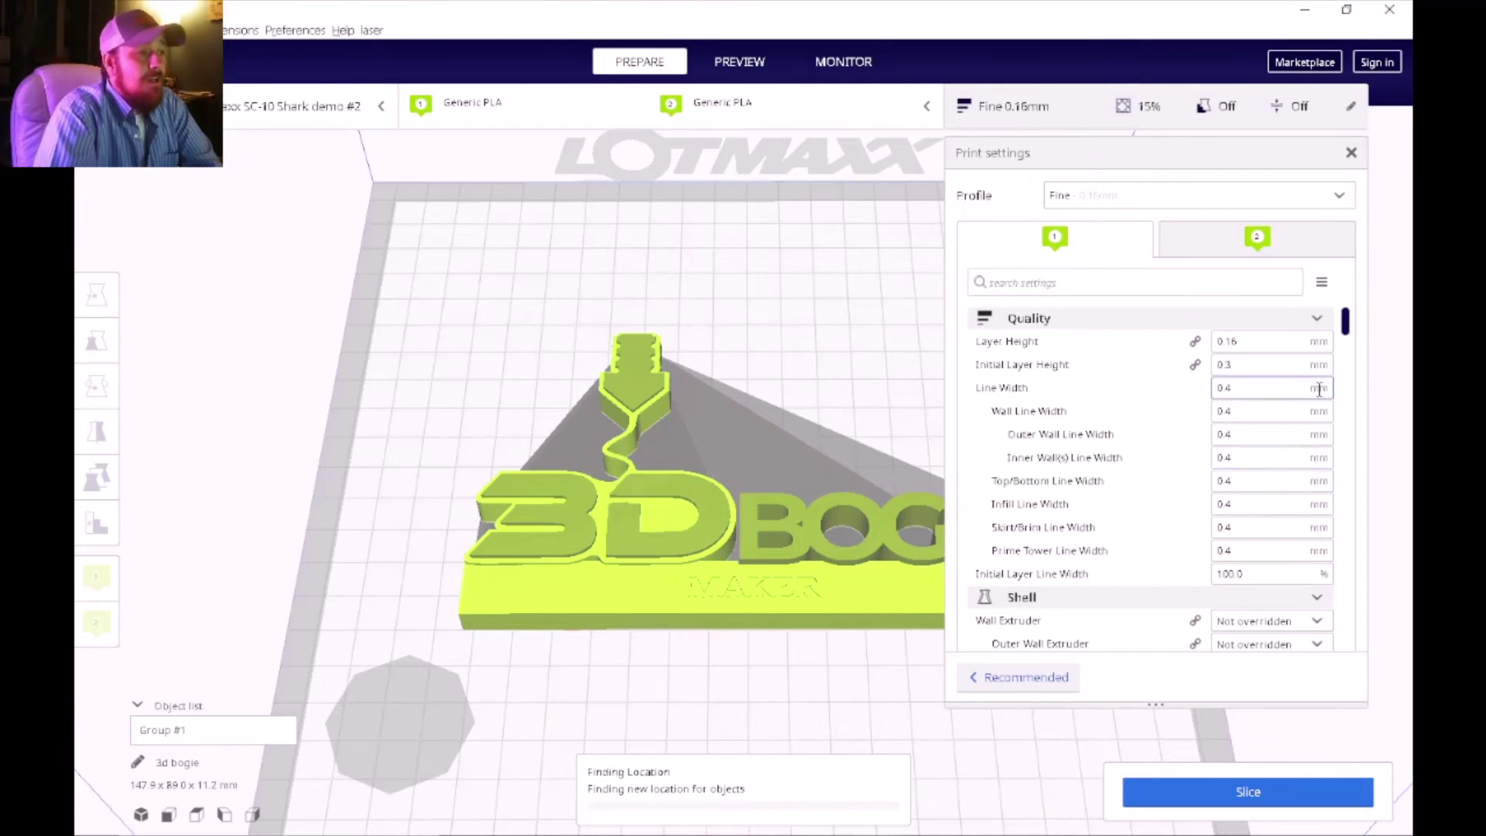
pyautogui.moveTo(1328, 371)
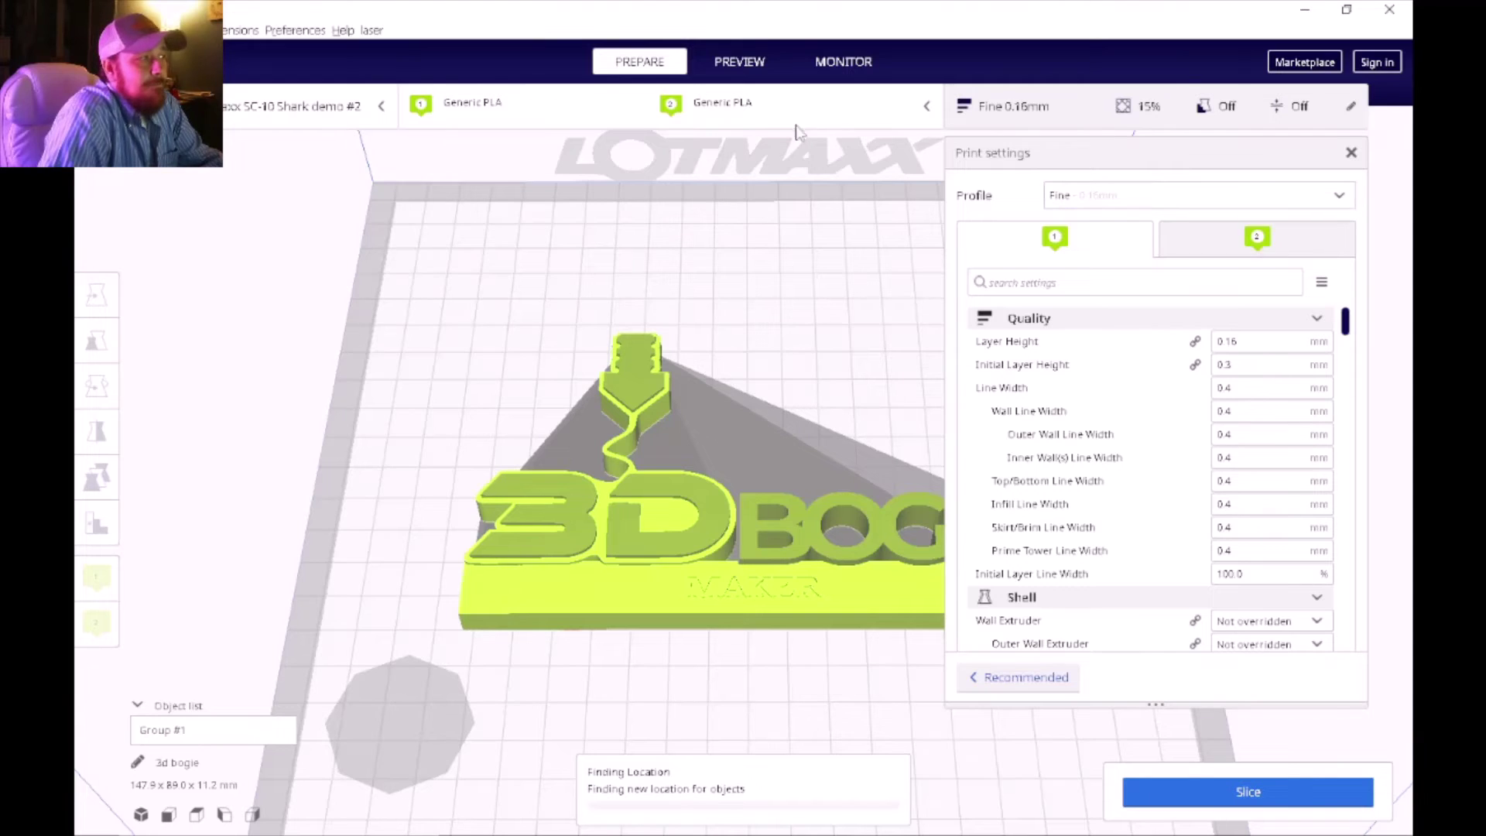
pyautogui.click(379, 107)
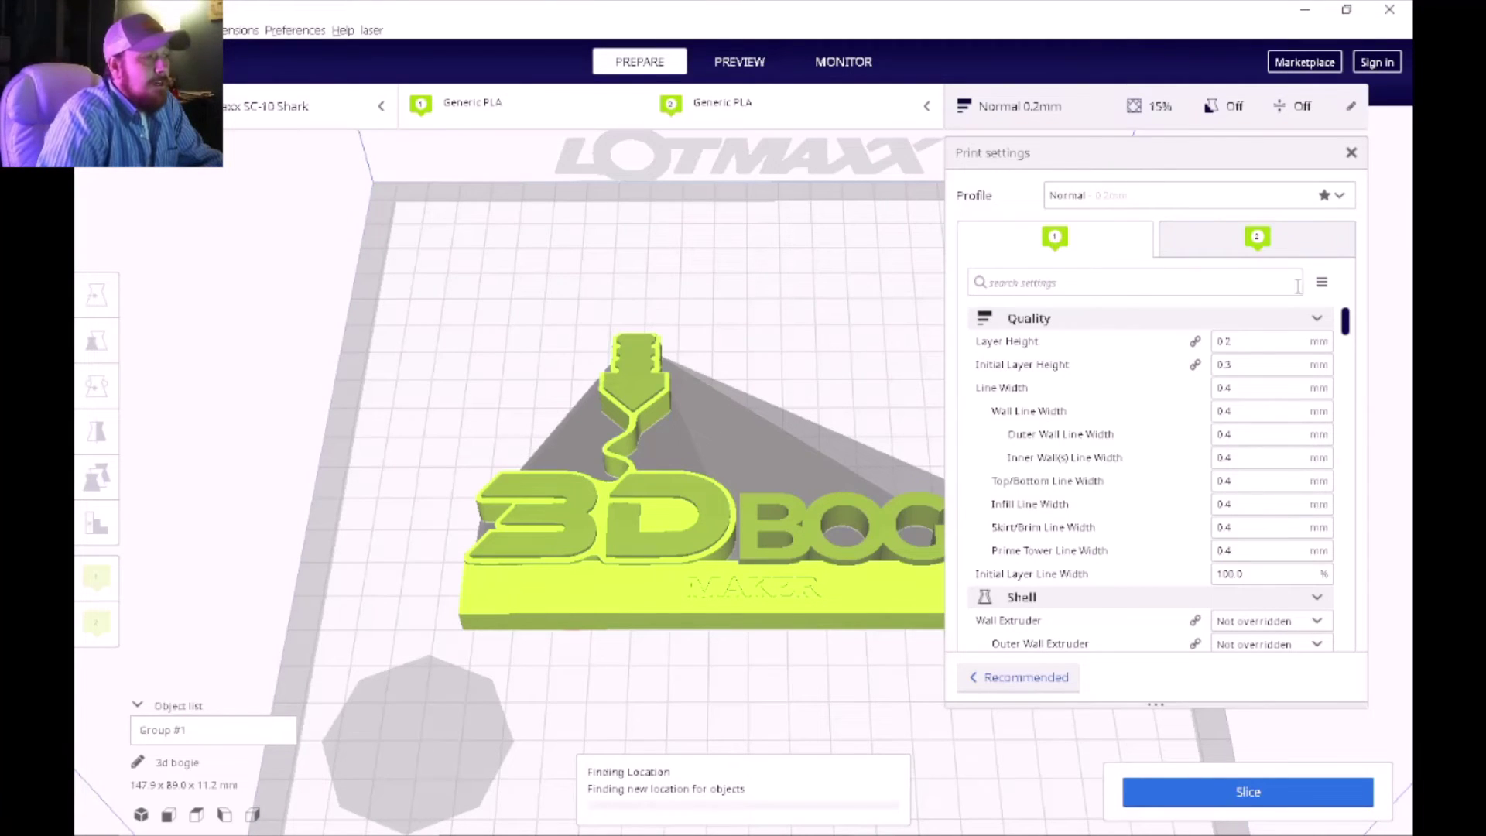
# Step: Examine extruder 1's material temperatures, retraction distance and speed, nozzle switch values and print speed settings
pyautogui.moveTo(1325, 338)
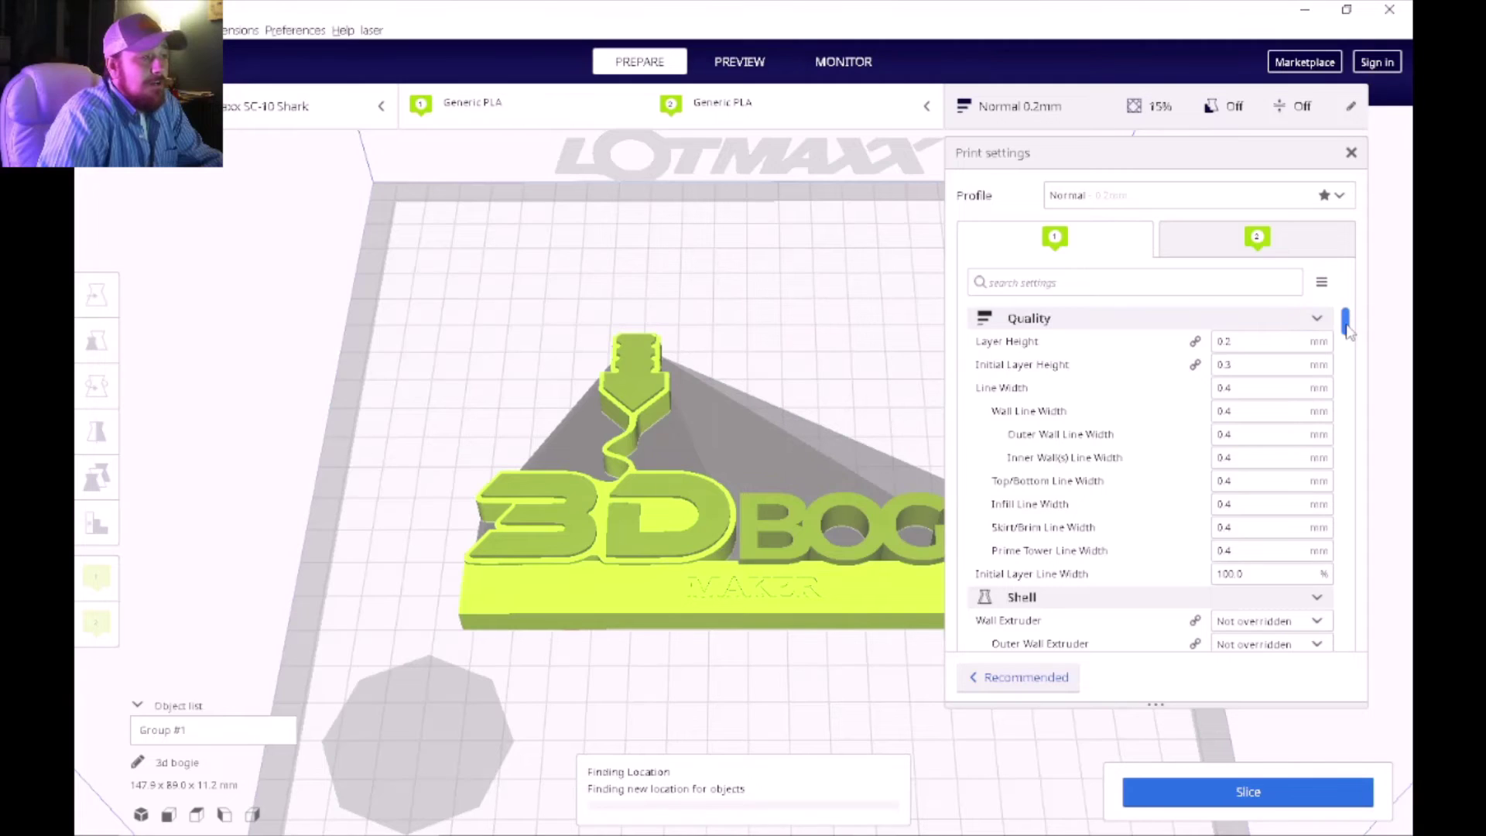
pyautogui.scroll(-3, 1346, 340)
pyautogui.moveTo(1348, 350); pyautogui.dragTo(1353, 465)
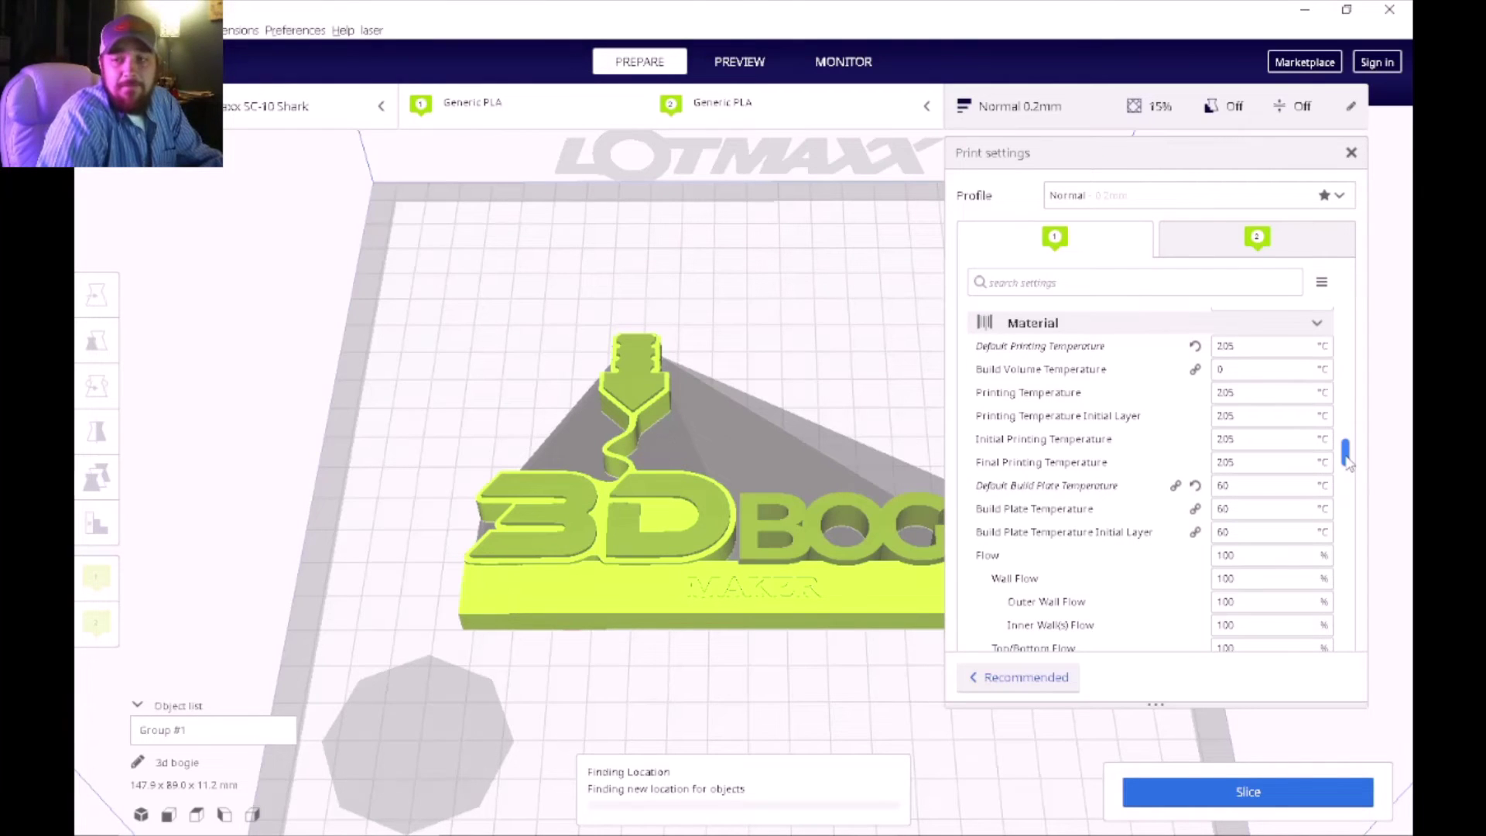
pyautogui.moveTo(1347, 462); pyautogui.dragTo(1348, 499)
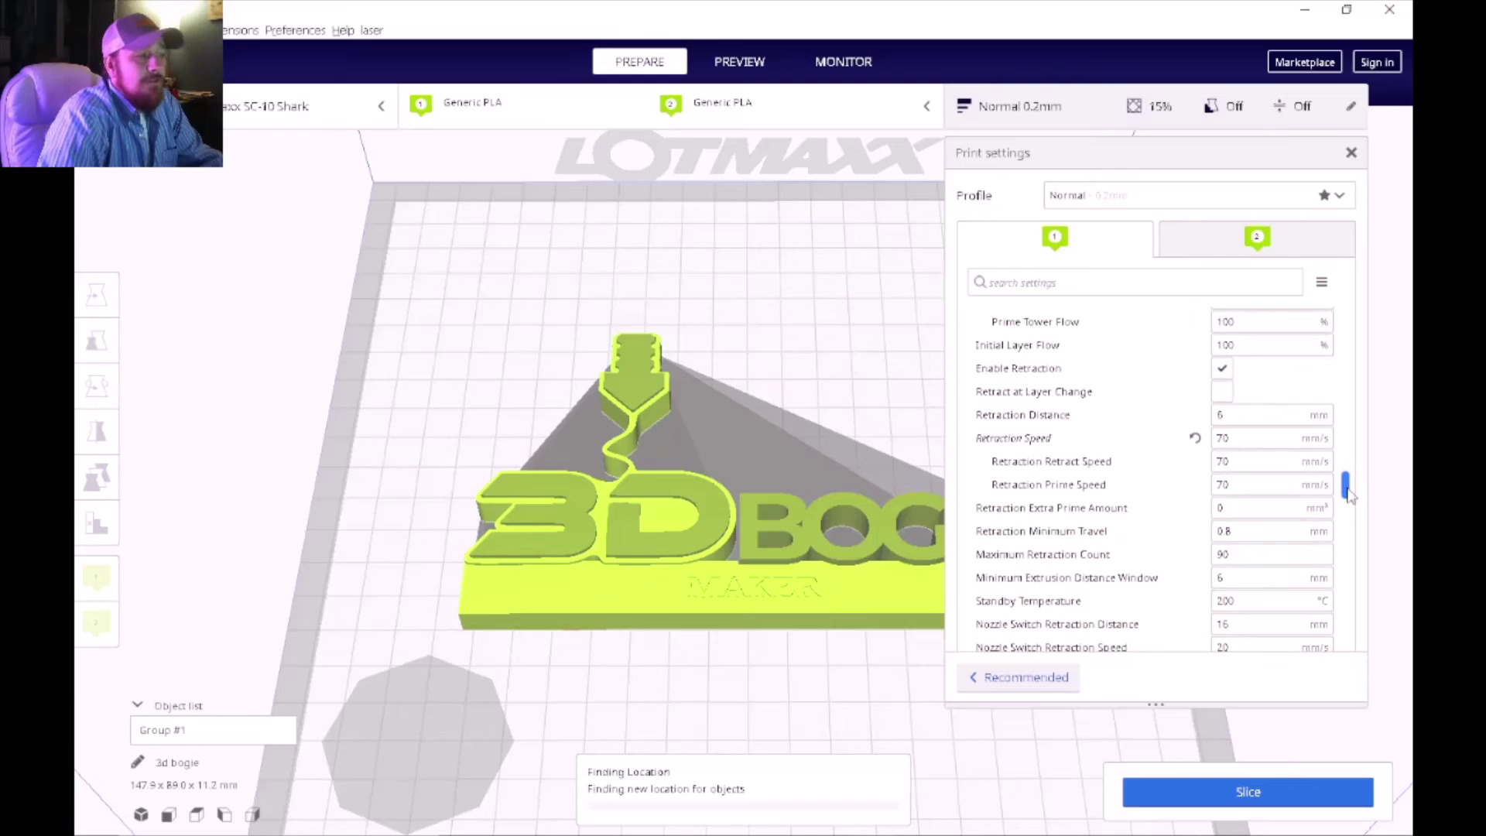
pyautogui.moveTo(1244, 438)
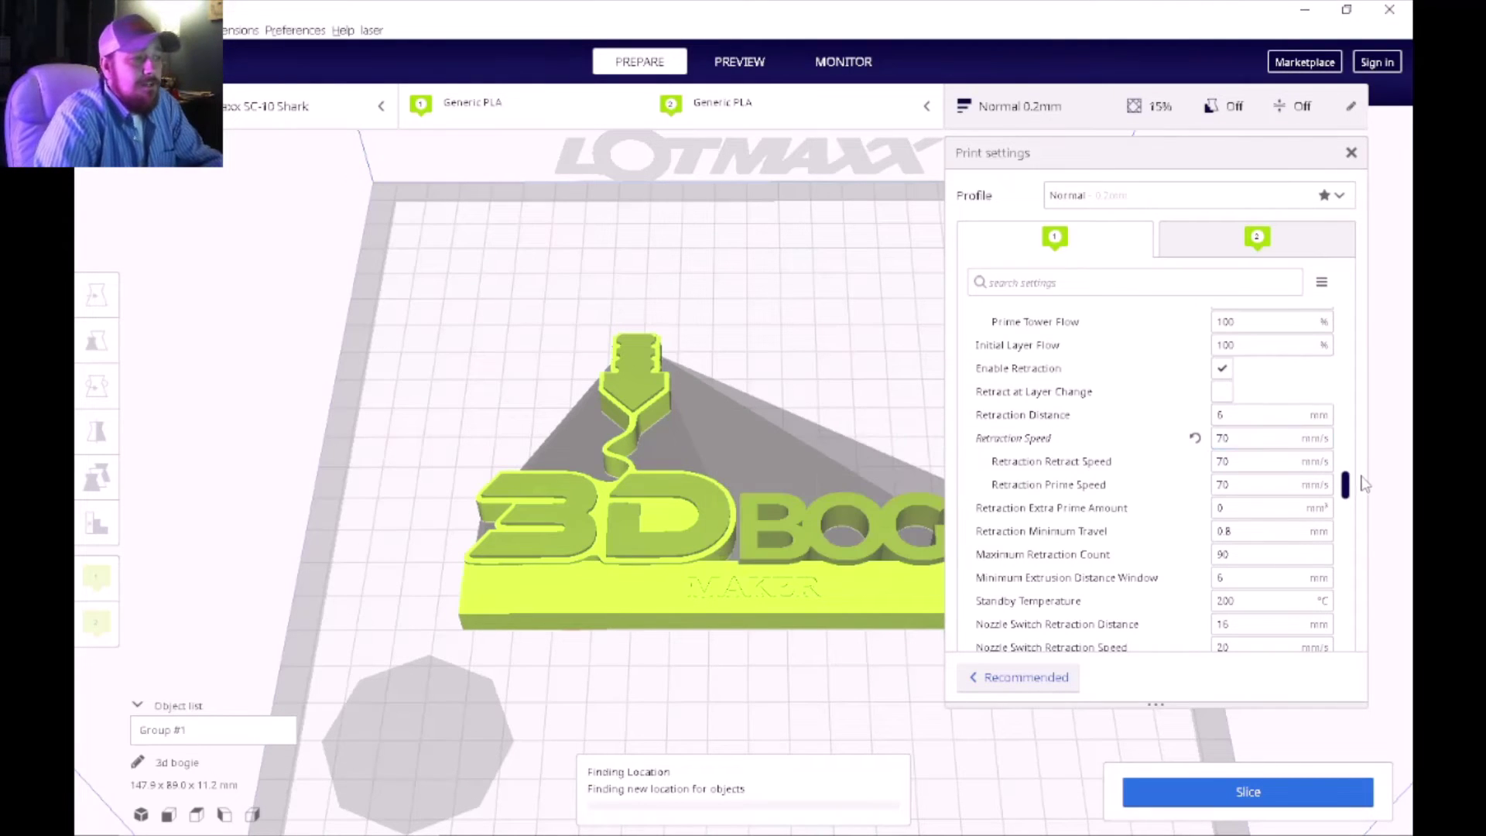
pyautogui.moveTo(1347, 499); pyautogui.dragTo(1359, 527)
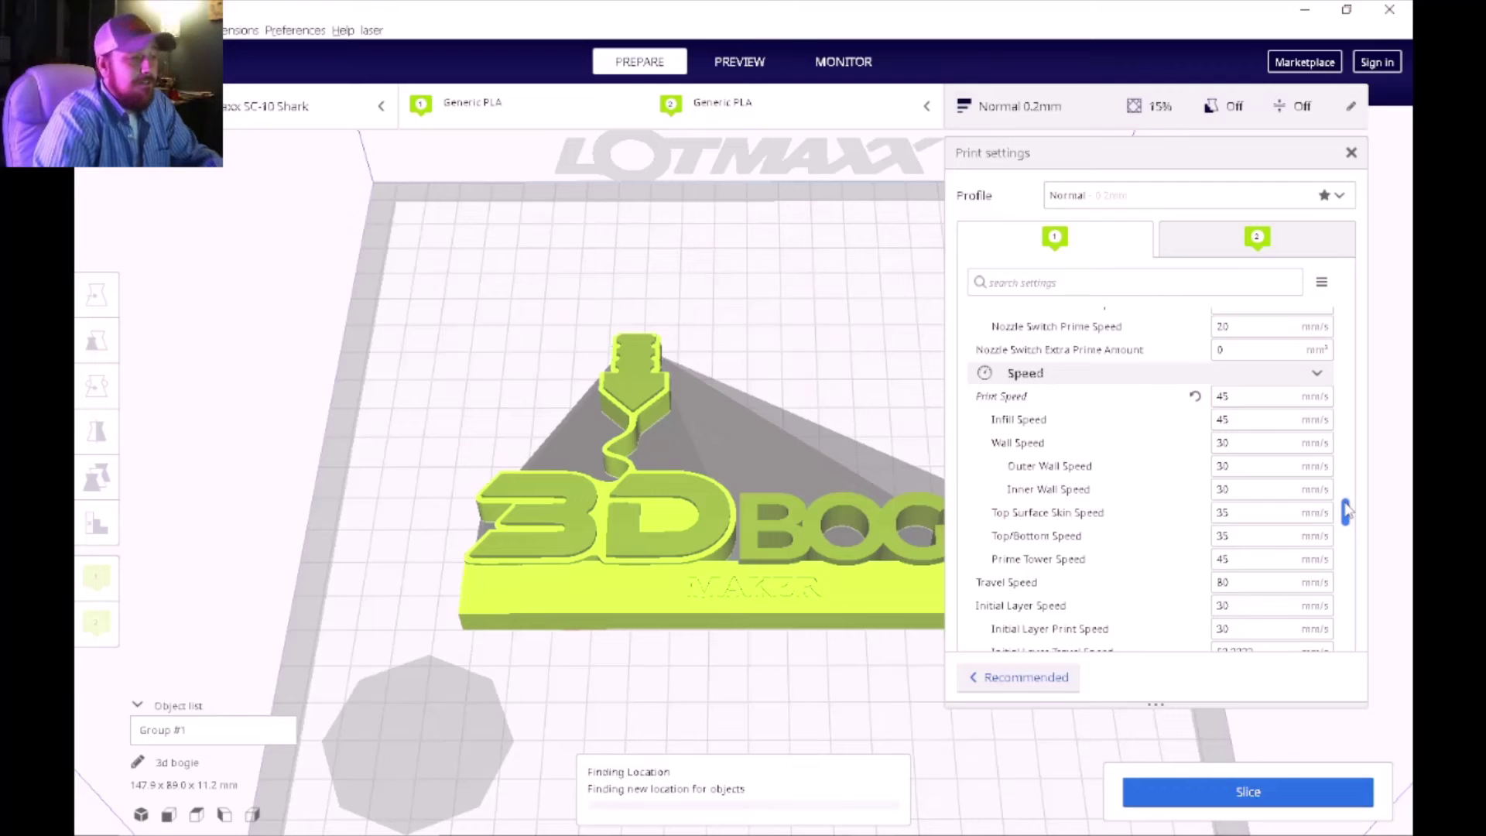
# Step: Examine the Dual Extrusion settings for the prime tower's size, minimum volume, X and Y position, nozzle wiping and brim
pyautogui.moveTo(1346, 510); pyautogui.dragTo(1346, 597)
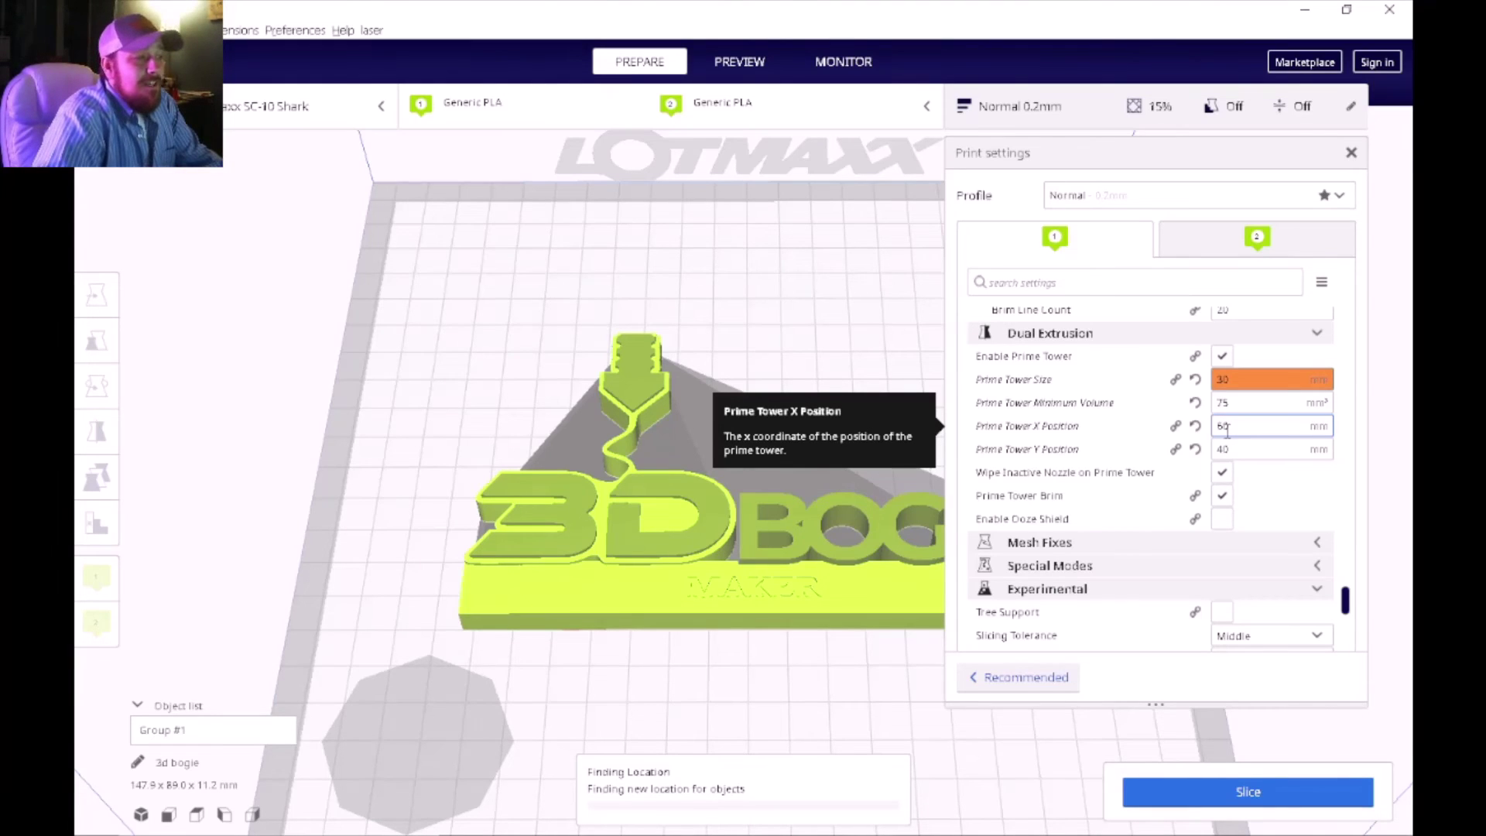
pyautogui.scroll(-3, 1227, 431)
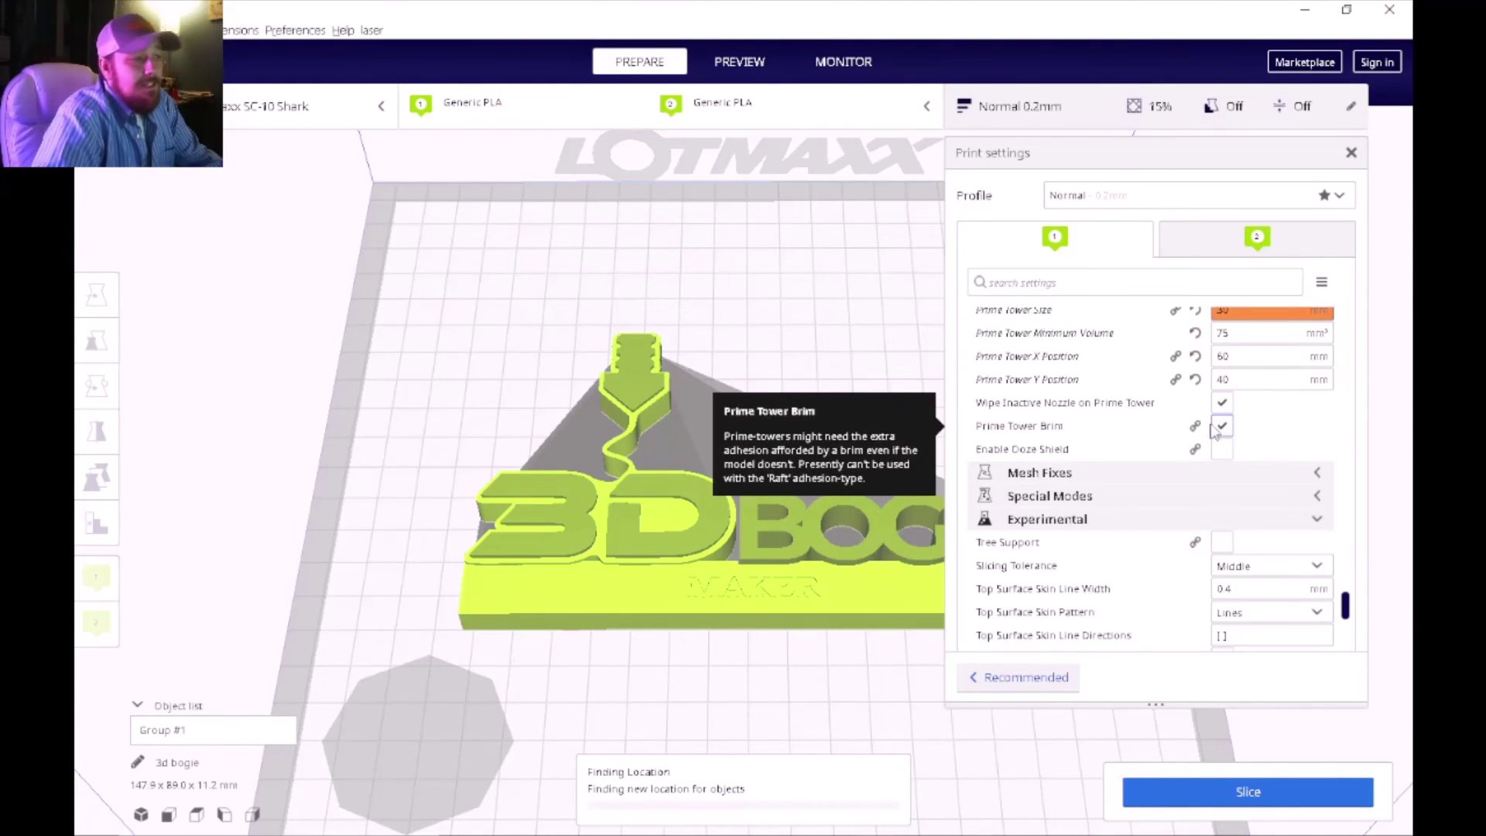
pyautogui.scroll(-3, 523, 625)
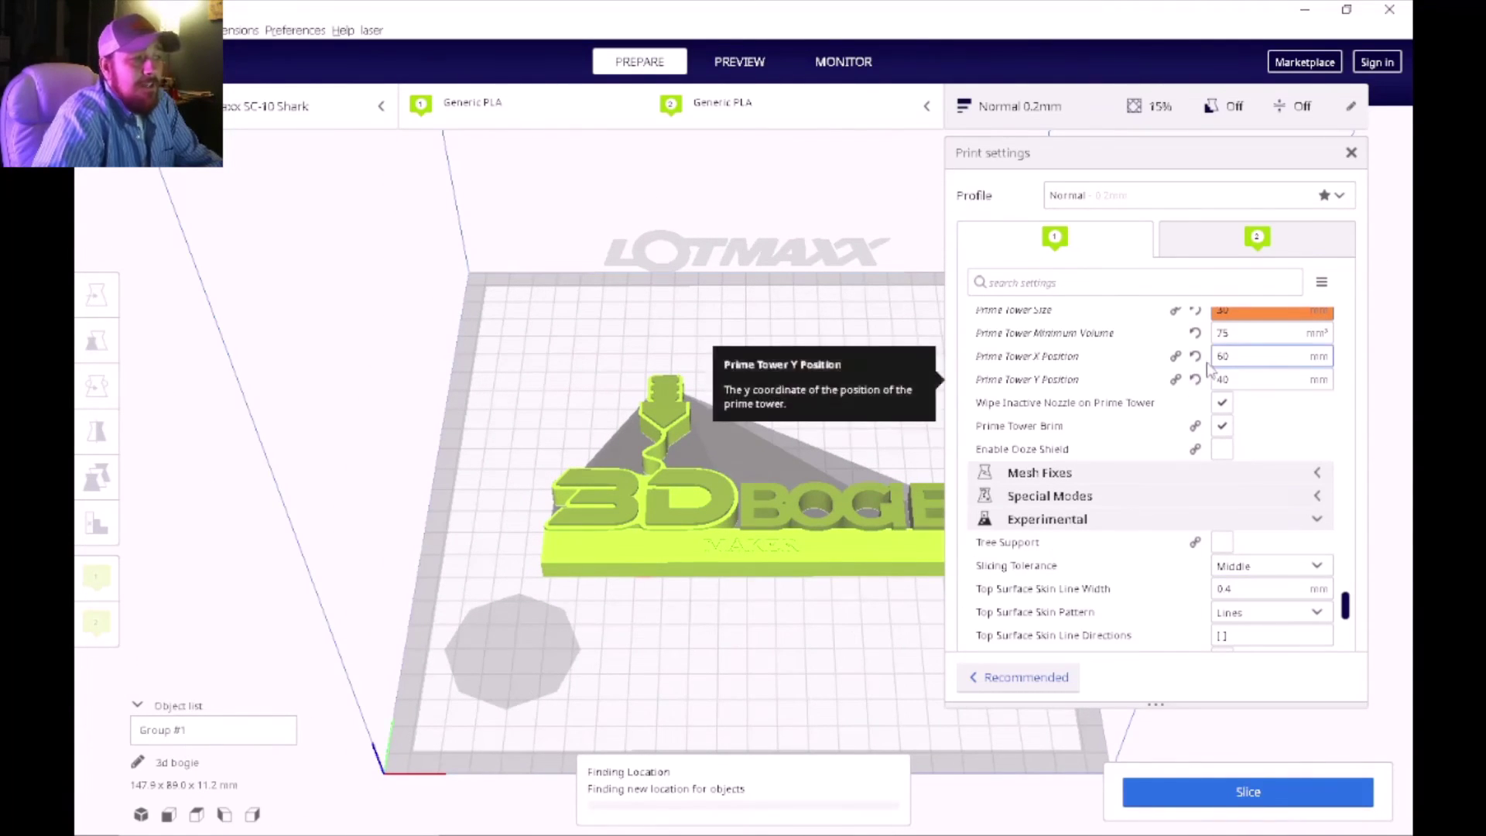
pyautogui.click(1236, 356)
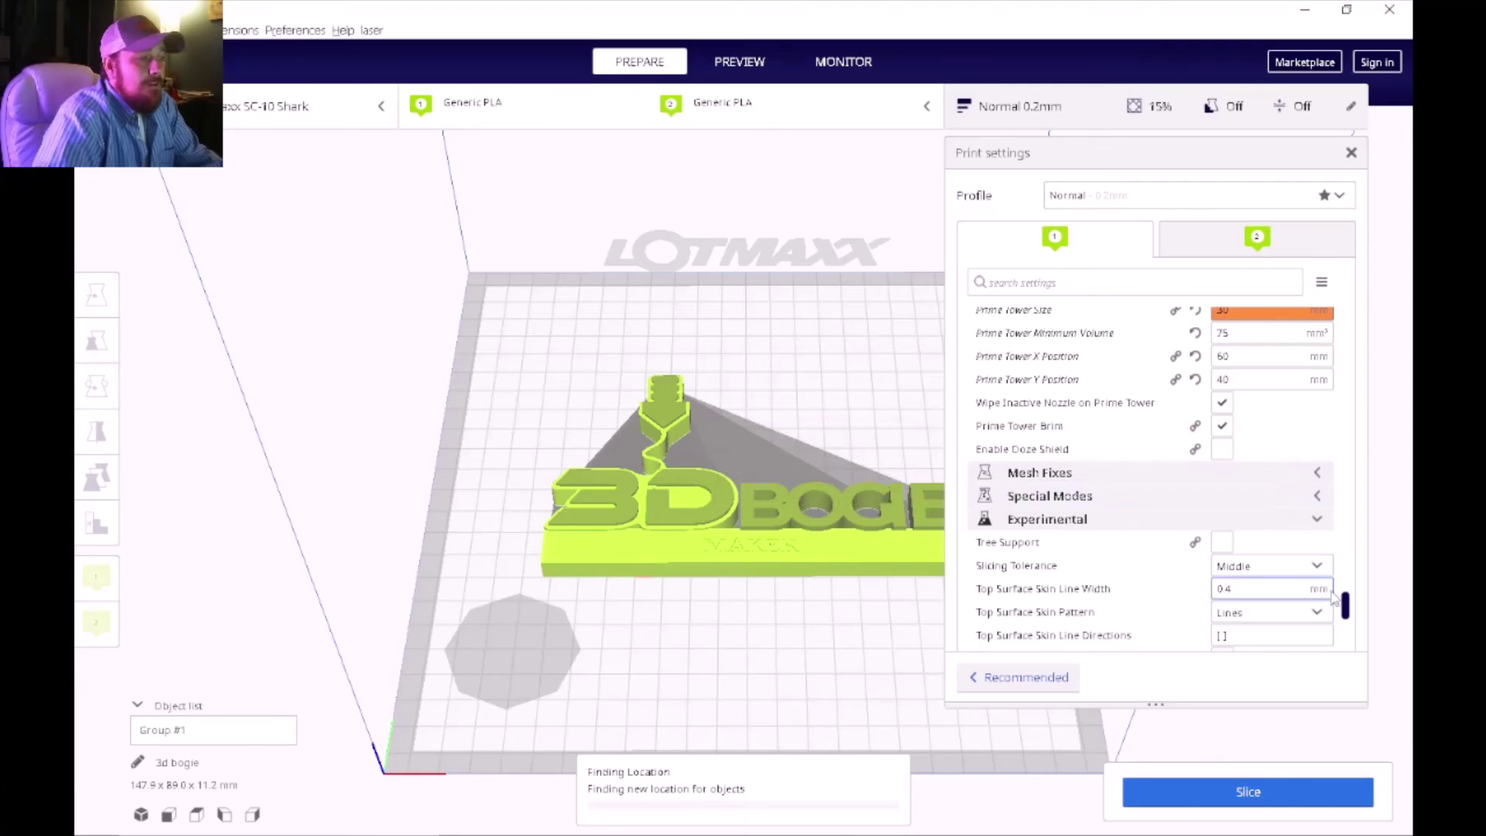
# Step: Return to the Quality settings and compare extruder 2's print settings with those of extruder 1
pyautogui.moveTo(1344, 607); pyautogui.dragTo(1368, 313)
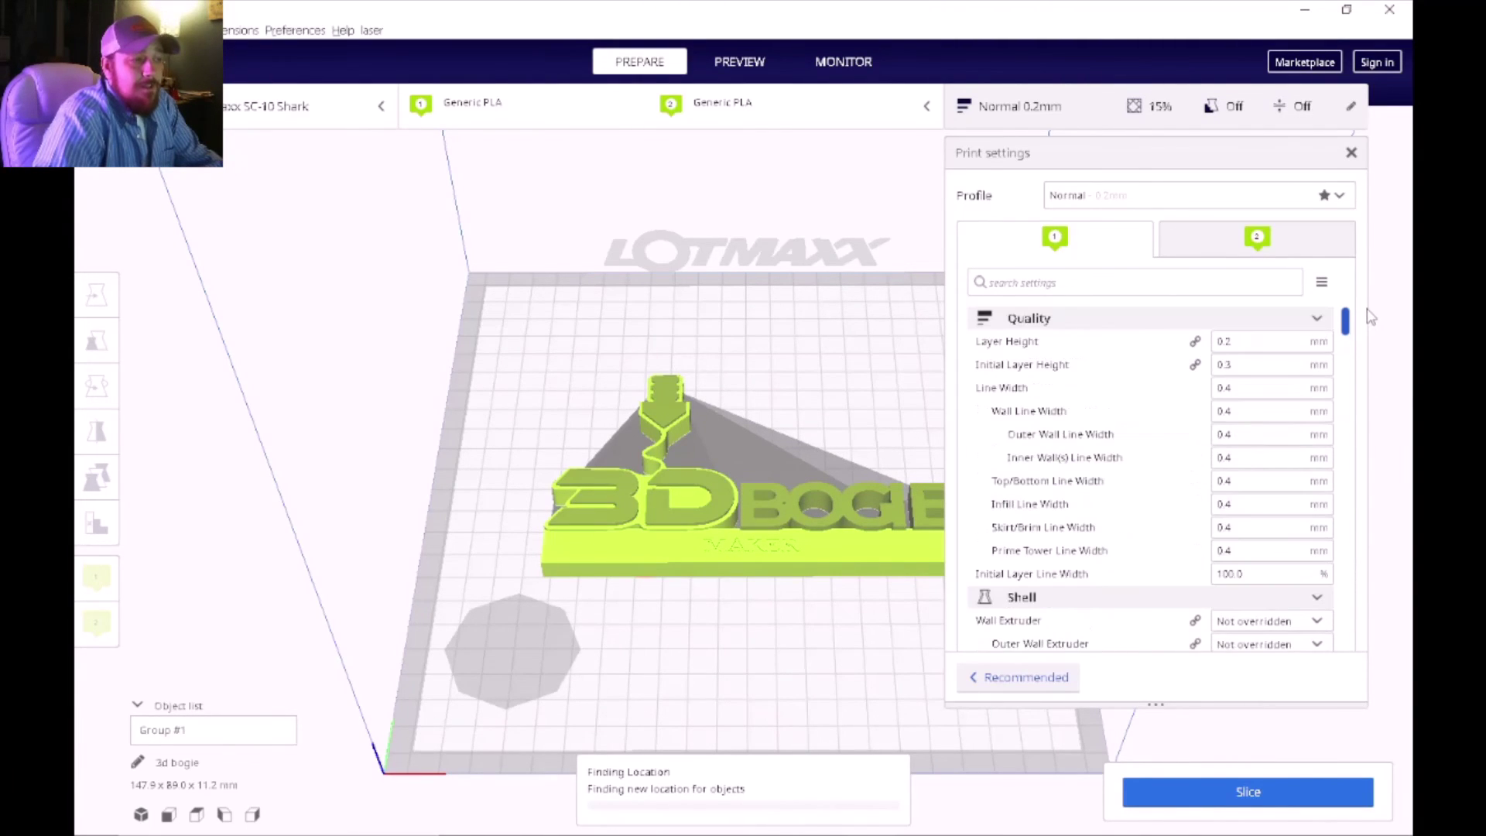
pyautogui.click(1243, 235)
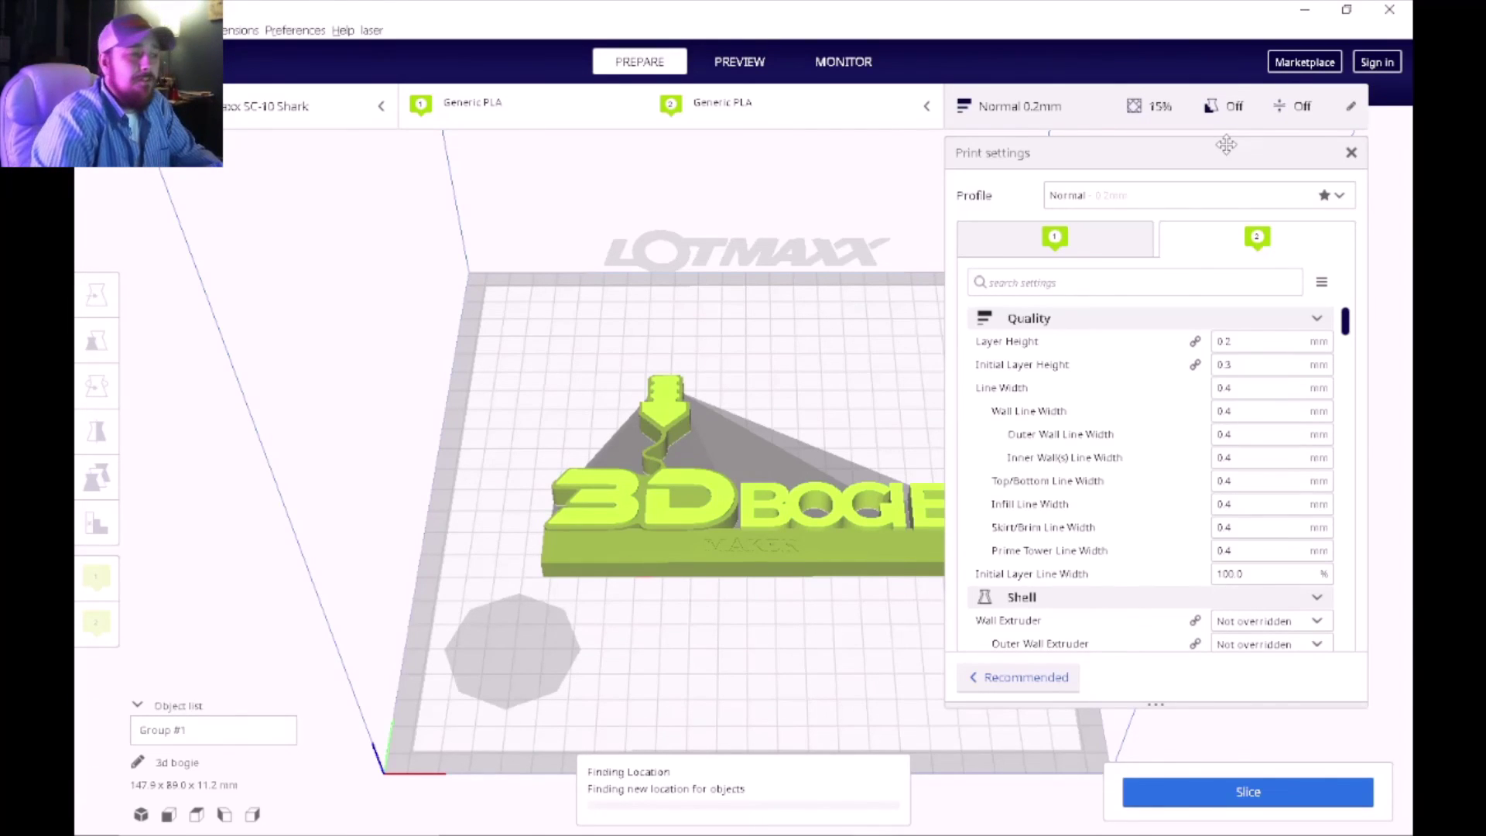
pyautogui.click(1131, 245)
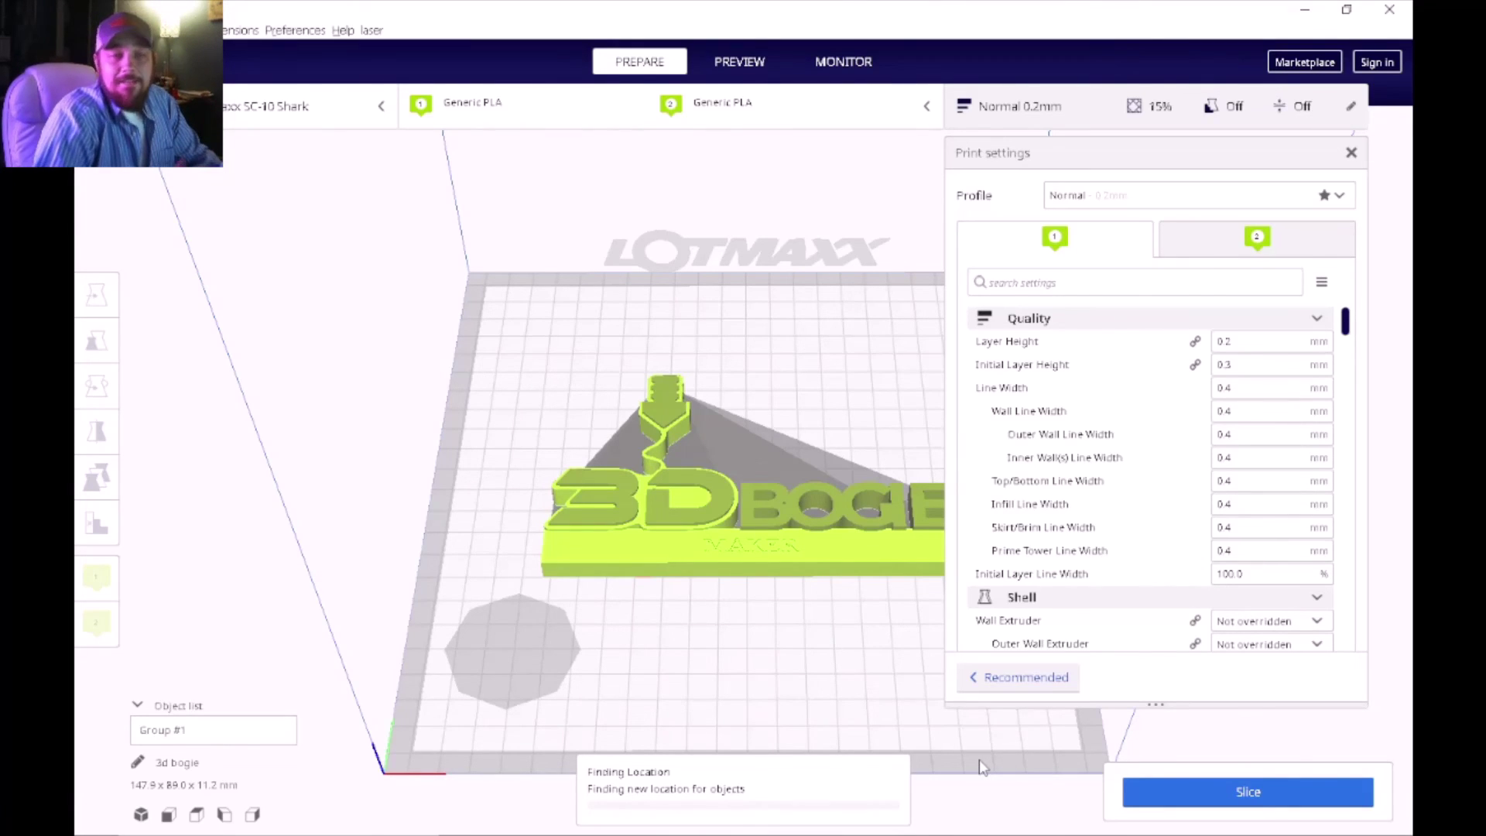
pyautogui.moveTo(981, 834)
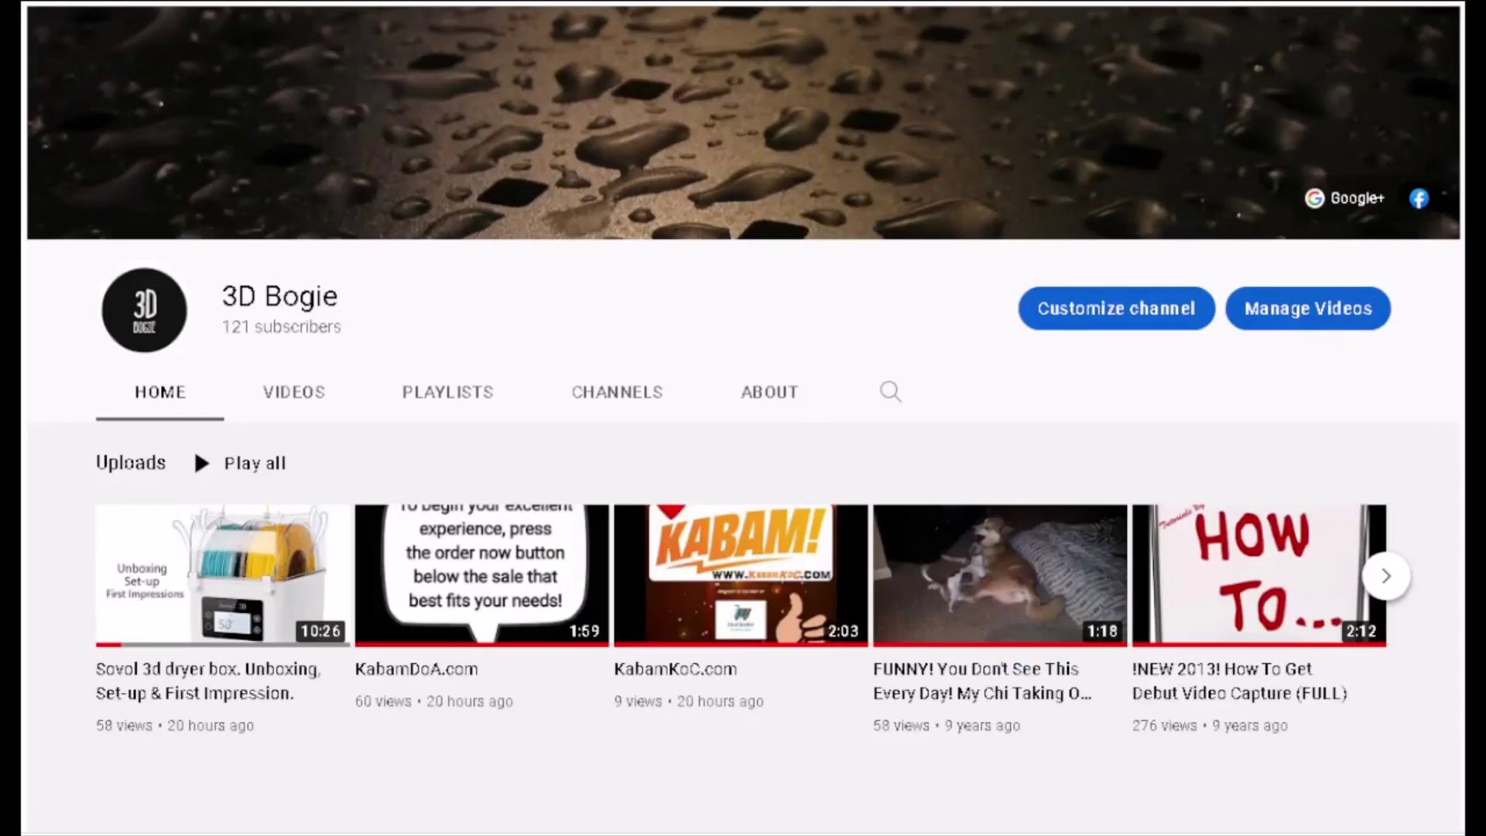